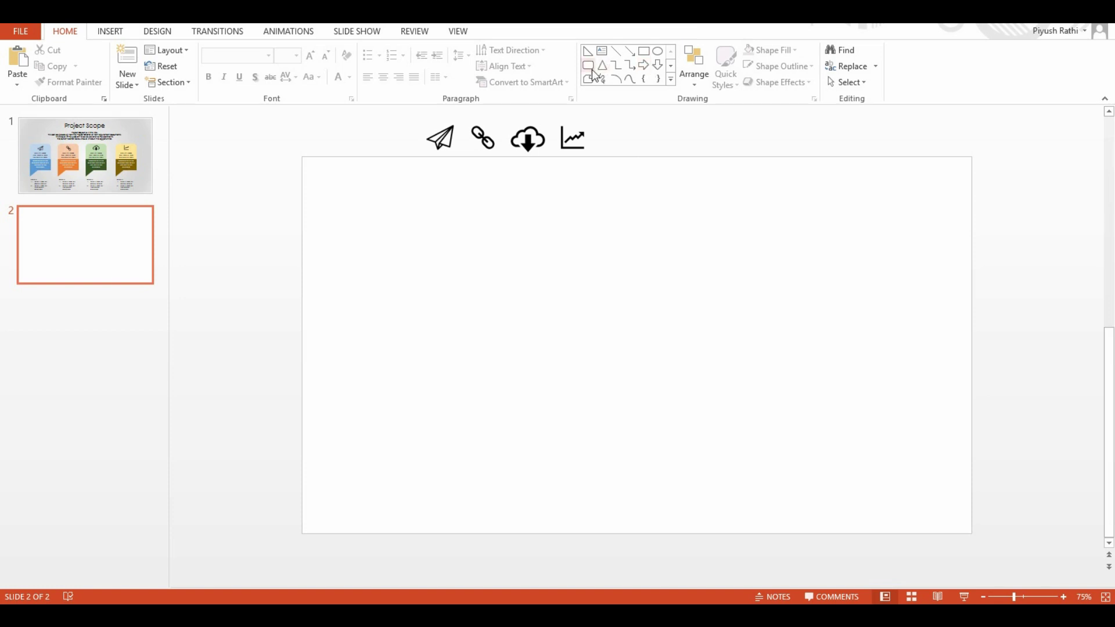
# - Draw a blue rounded rectangle on slide 2 with a plain rectangle covering its lower part
pyautogui.click(590, 66)
pyautogui.moveTo(352, 259); pyautogui.dragTo(467, 346)
pyautogui.click(643, 51)
pyautogui.moveTo(349, 334); pyautogui.dragTo(467, 424)
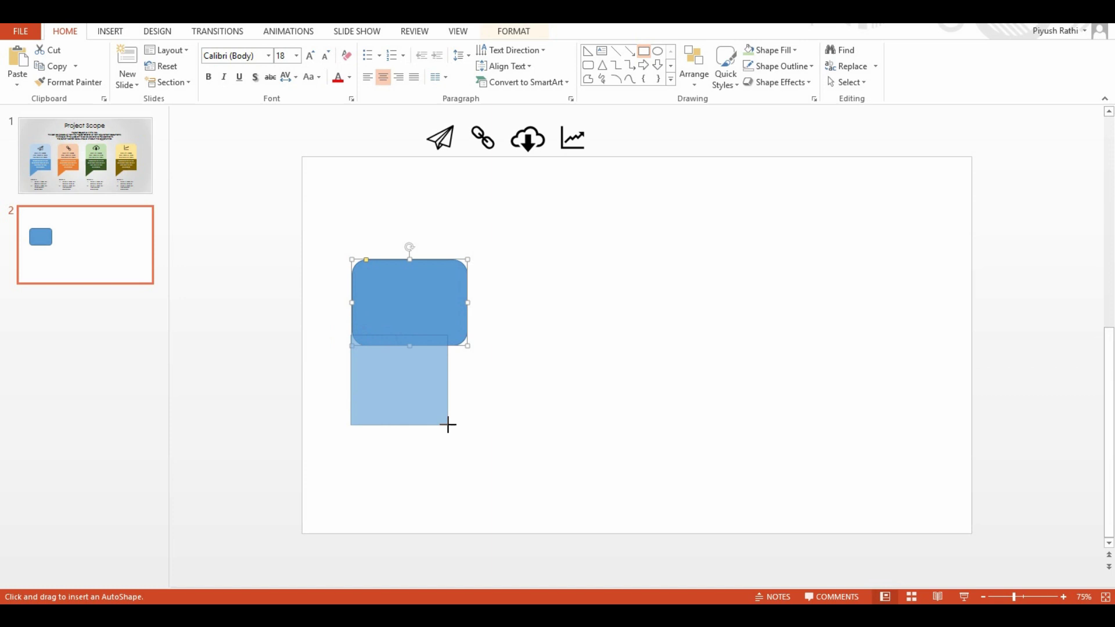
pyautogui.moveTo(349, 381); pyautogui.dragTo(352, 380)
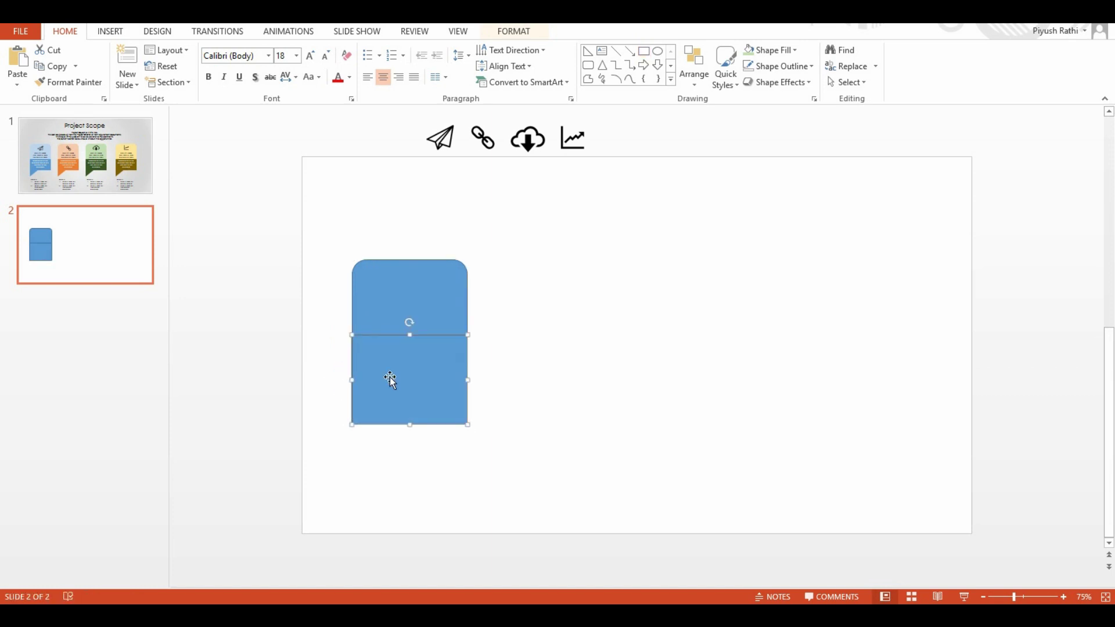
pyautogui.moveTo(407, 425); pyautogui.dragTo(406, 380)
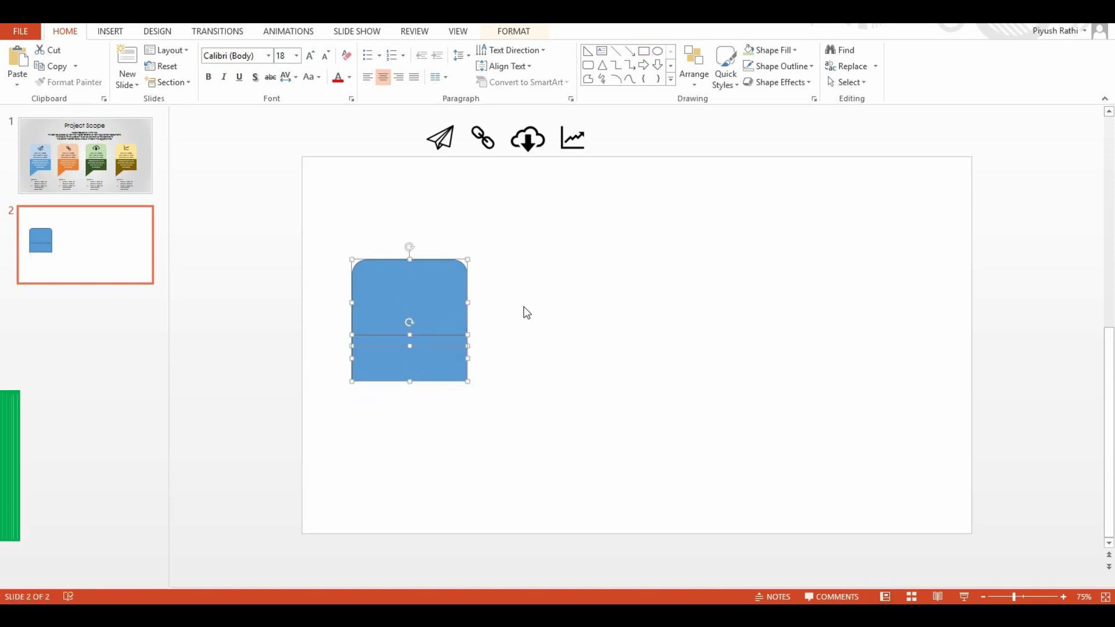
# - Subtract the lower rectangle from the rounded one, then move the card slightly down
pyautogui.click(389, 307)
pyautogui.keyDown('shift'); pyautogui.click(415, 370); pyautogui.keyUp('shift')
pyautogui.click(514, 31)
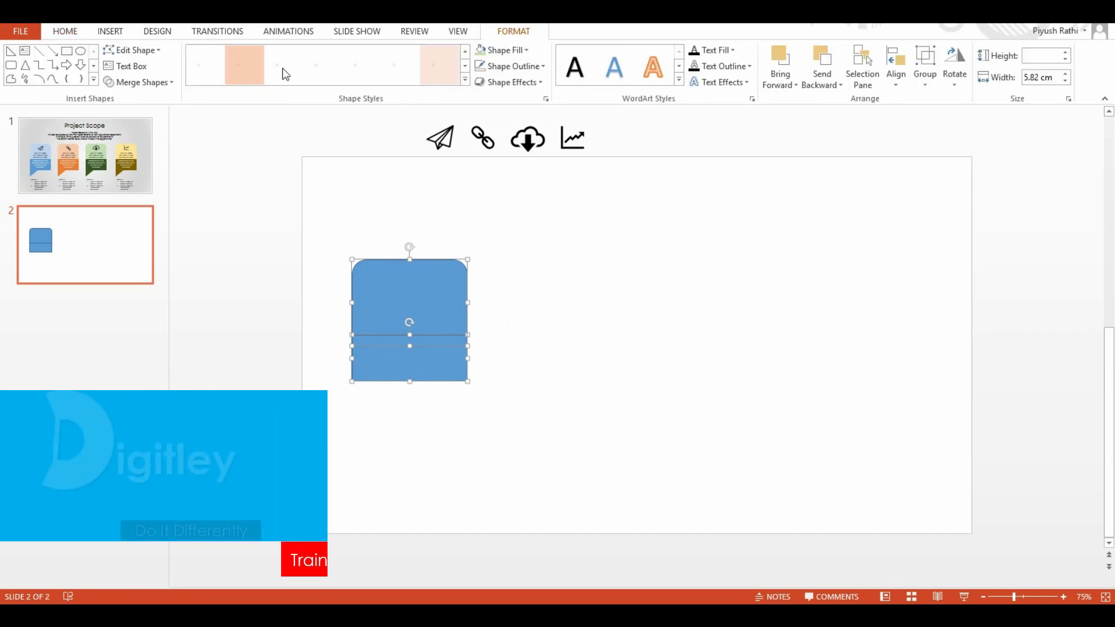
pyautogui.click(142, 84)
pyautogui.click(142, 163)
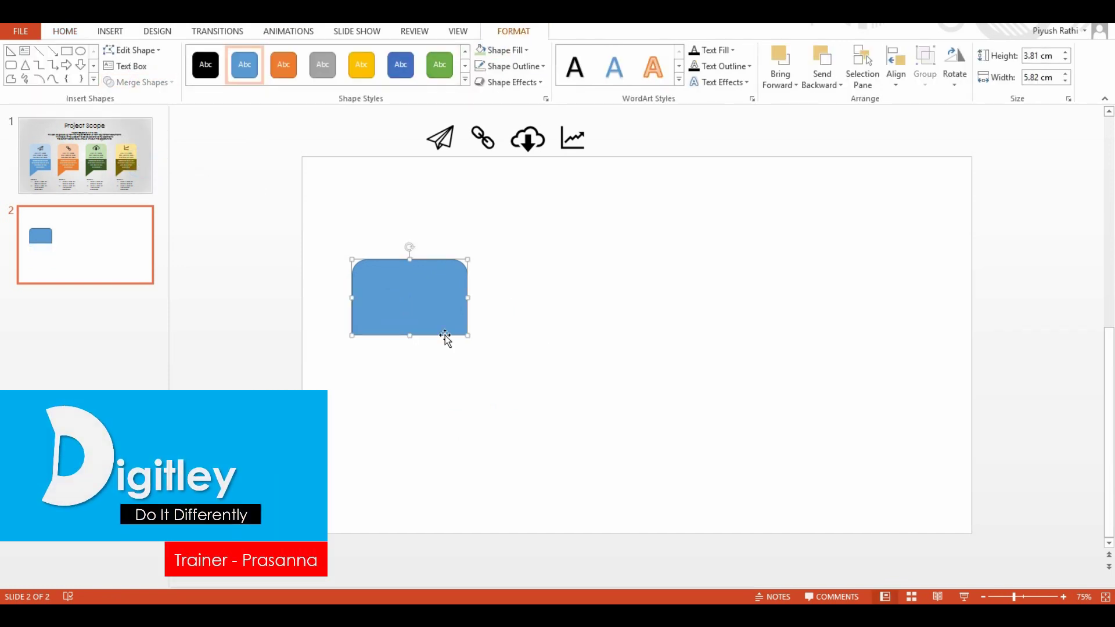
pyautogui.moveTo(406, 330); pyautogui.dragTo(407, 361)
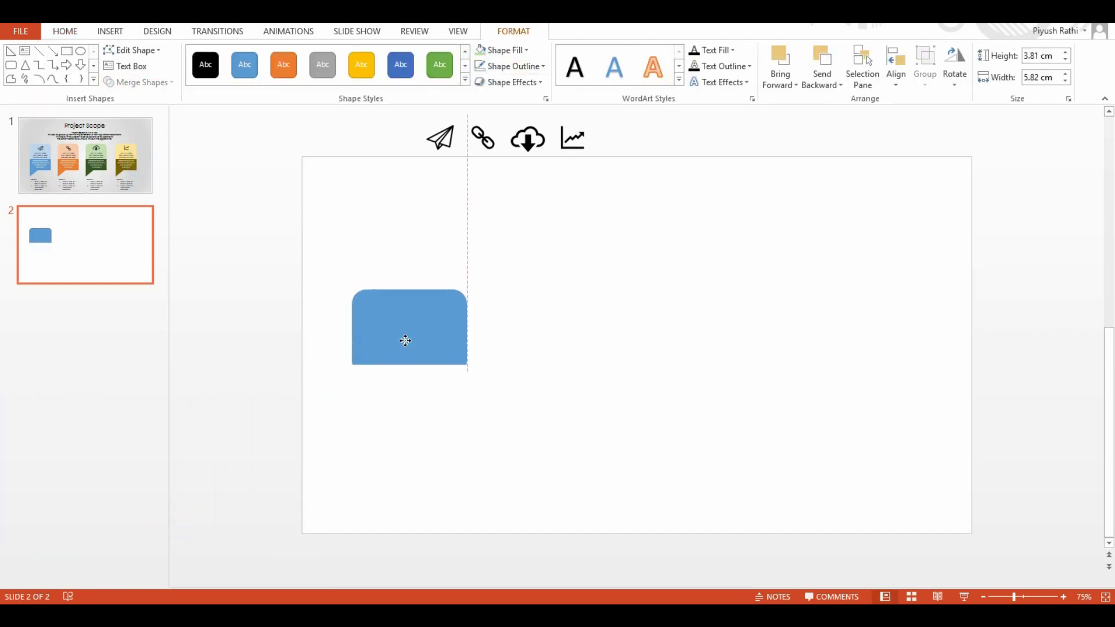
pyautogui.click(572, 284)
# - Draw a rectangle beneath the rounded card and fill the card with Blue, Accent 1, Lighter 60%
pyautogui.click(644, 53)
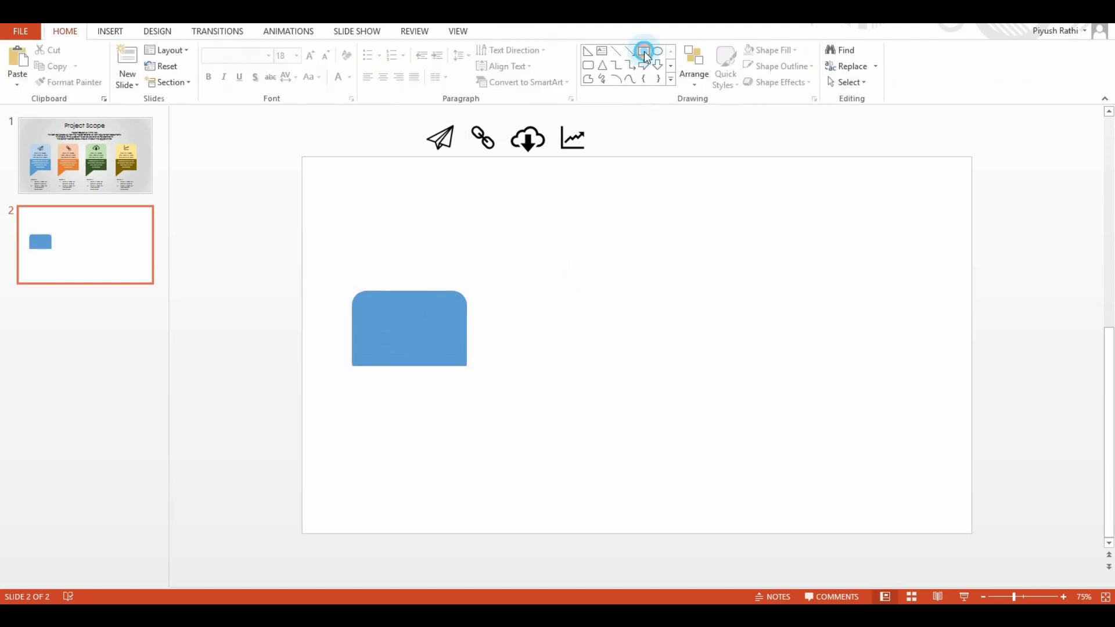
pyautogui.moveTo(352, 366)
pyautogui.mouseDown()
pyautogui.moveTo(474, 446)
pyautogui.moveTo(468, 433)
pyautogui.mouseUp()
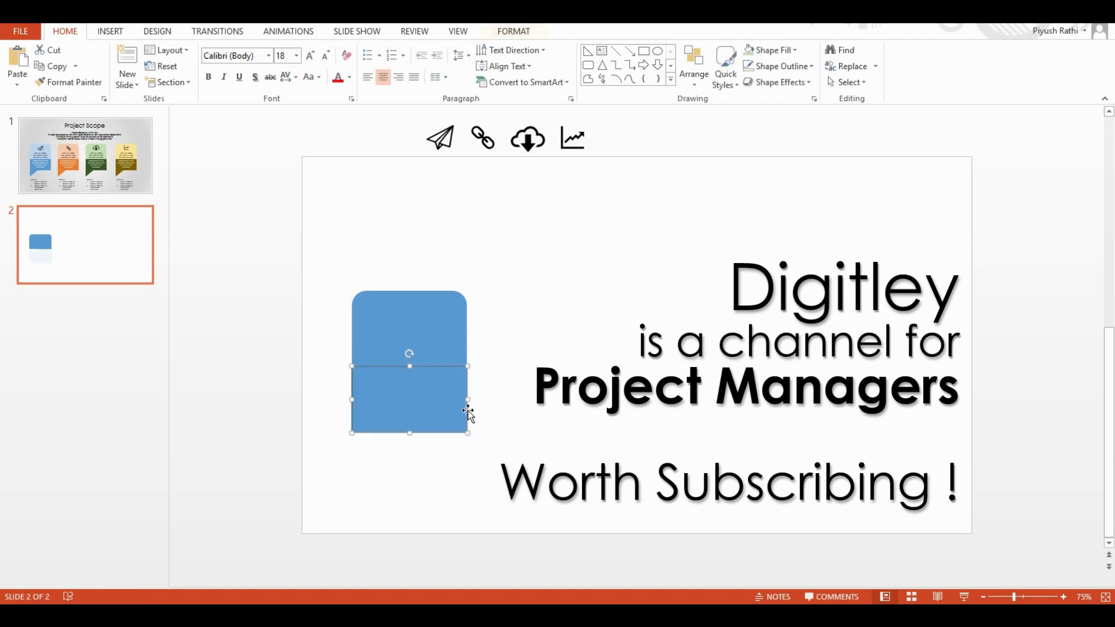
pyautogui.click(504, 33)
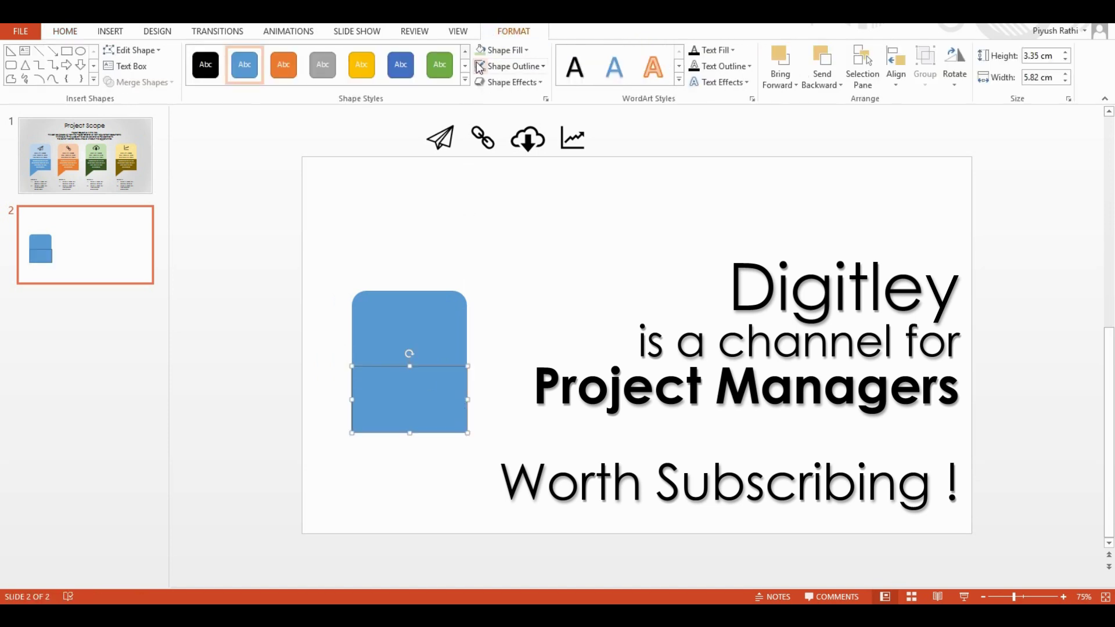
pyautogui.click(429, 327)
pyautogui.click(525, 50)
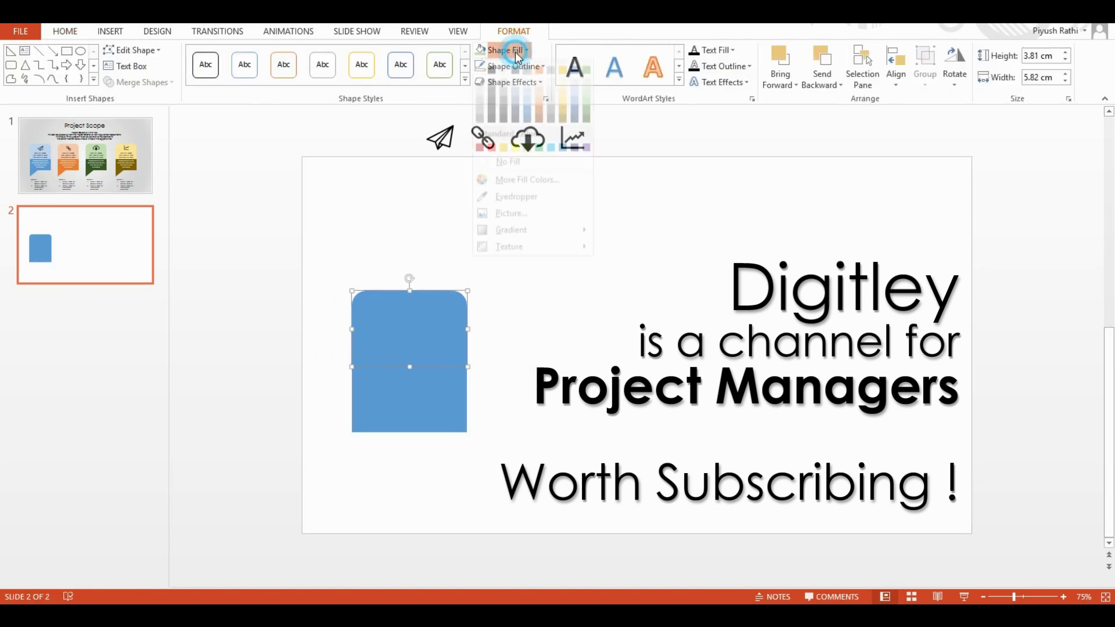
pyautogui.click(530, 101)
pyautogui.click(426, 393)
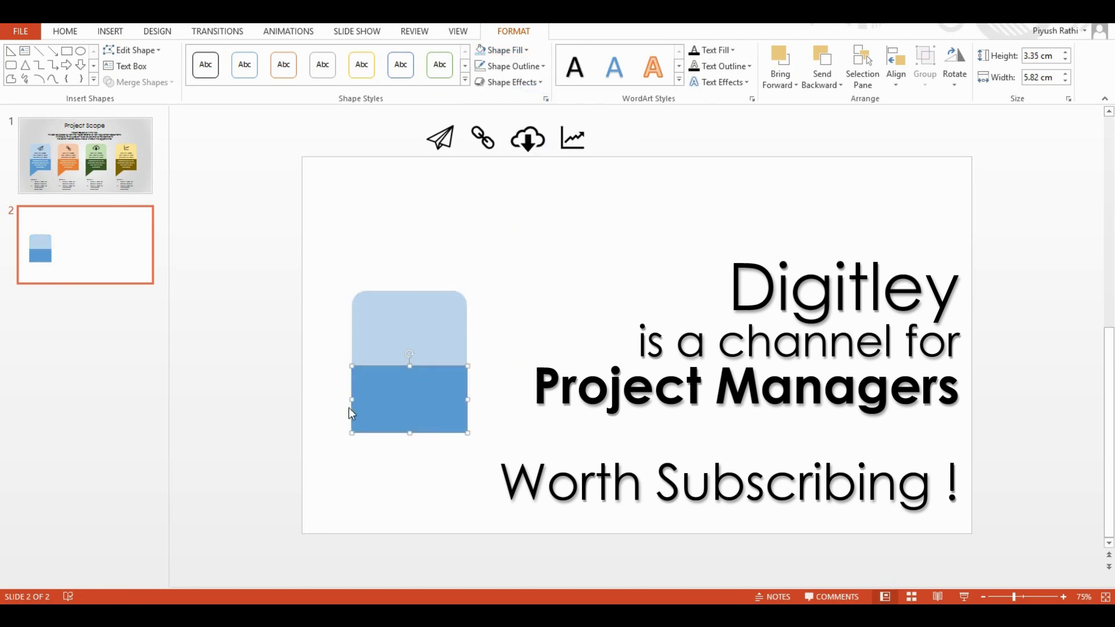
pyautogui.click(93, 80)
# - Draw a right triangle, rotate it 90° clockwise, and place it under the rectangle's bottom-left corner
pyautogui.click(51, 173)
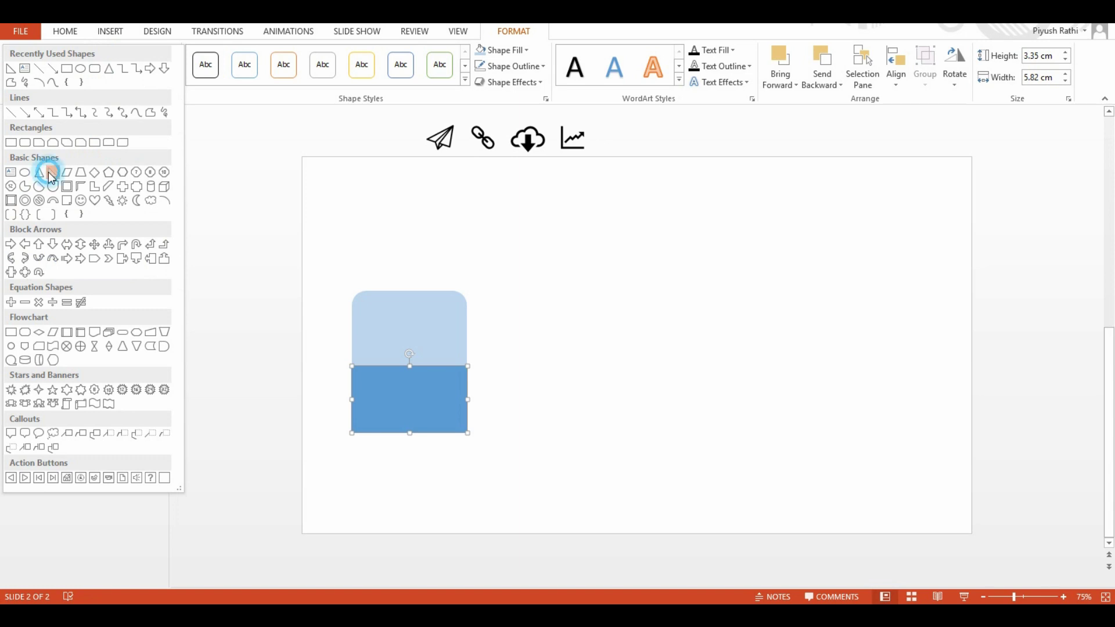
pyautogui.moveTo(351, 457); pyautogui.dragTo(400, 497)
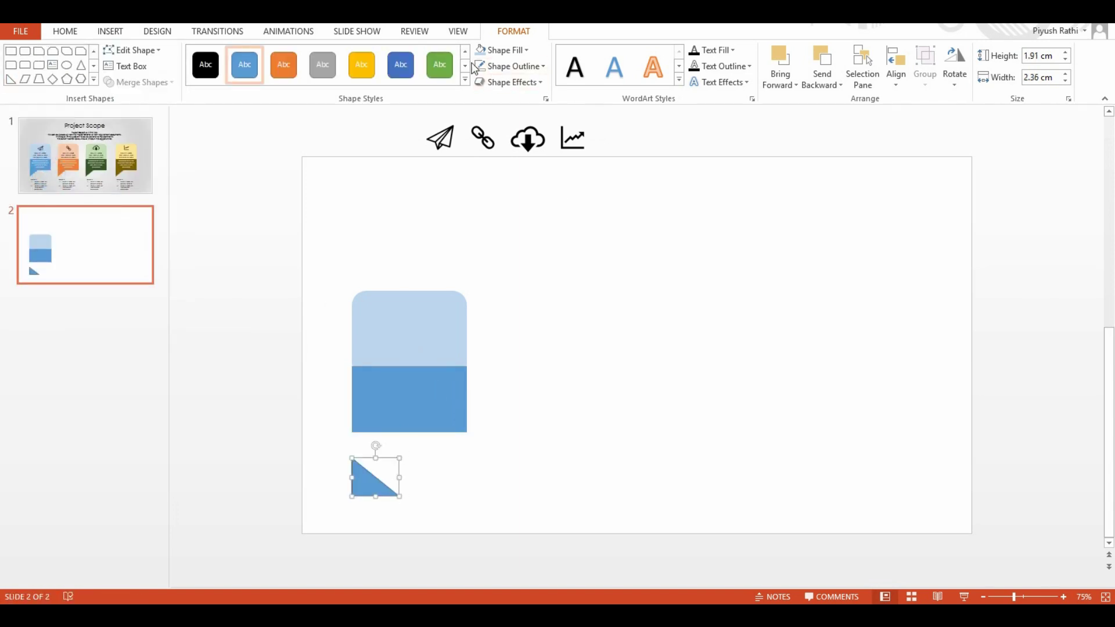
pyautogui.click(954, 74)
pyautogui.click(965, 103)
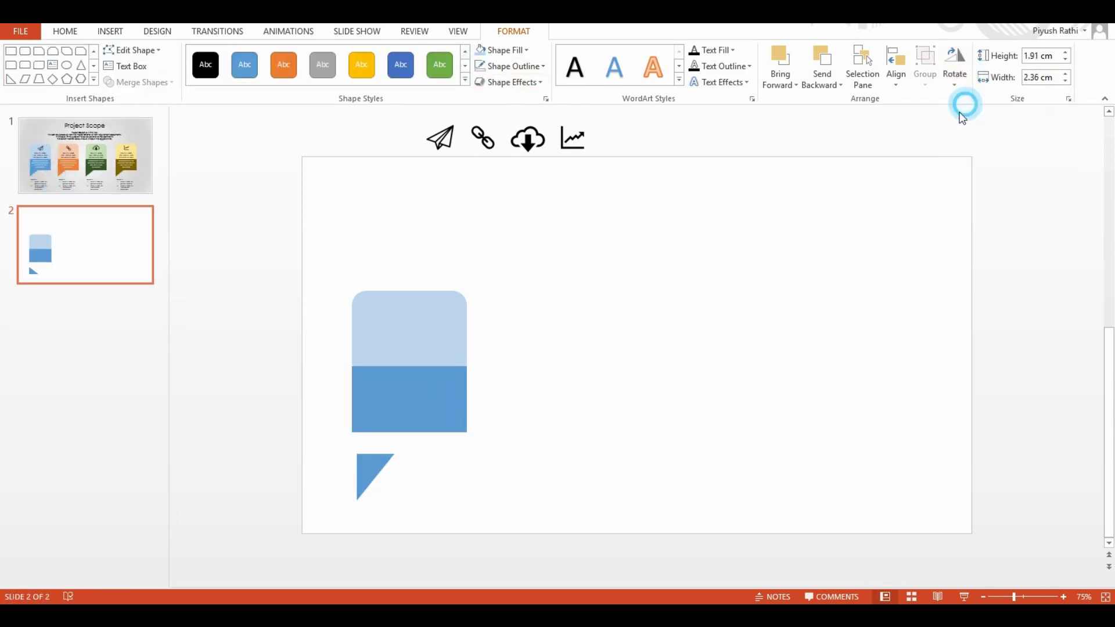
pyautogui.moveTo(365, 479)
pyautogui.mouseDown()
pyautogui.moveTo(360, 457)
pyautogui.moveTo(402, 456)
pyautogui.moveTo(379, 470)
pyautogui.mouseUp()
# - Union the triangle with the blue rectangle and shift the merged callout slightly right and down
pyautogui.keyDown('shift'); pyautogui.click(417, 397); pyautogui.keyUp('shift')
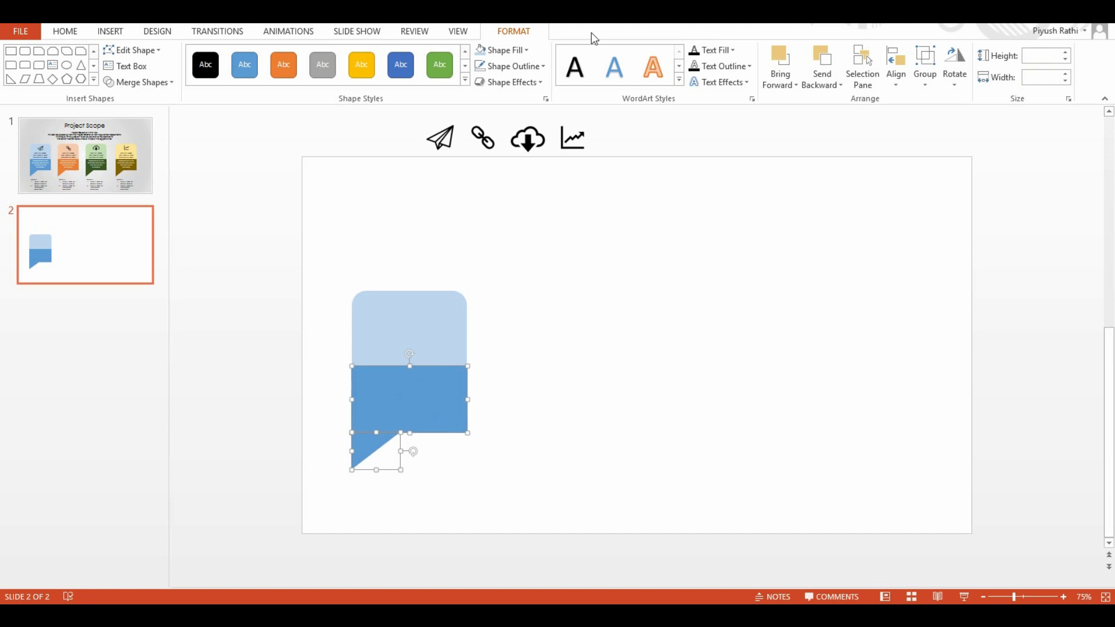
pyautogui.click(135, 82)
pyautogui.click(137, 111)
pyautogui.click(577, 363)
pyautogui.click(459, 440)
pyautogui.moveTo(428, 379); pyautogui.dragTo(437, 386)
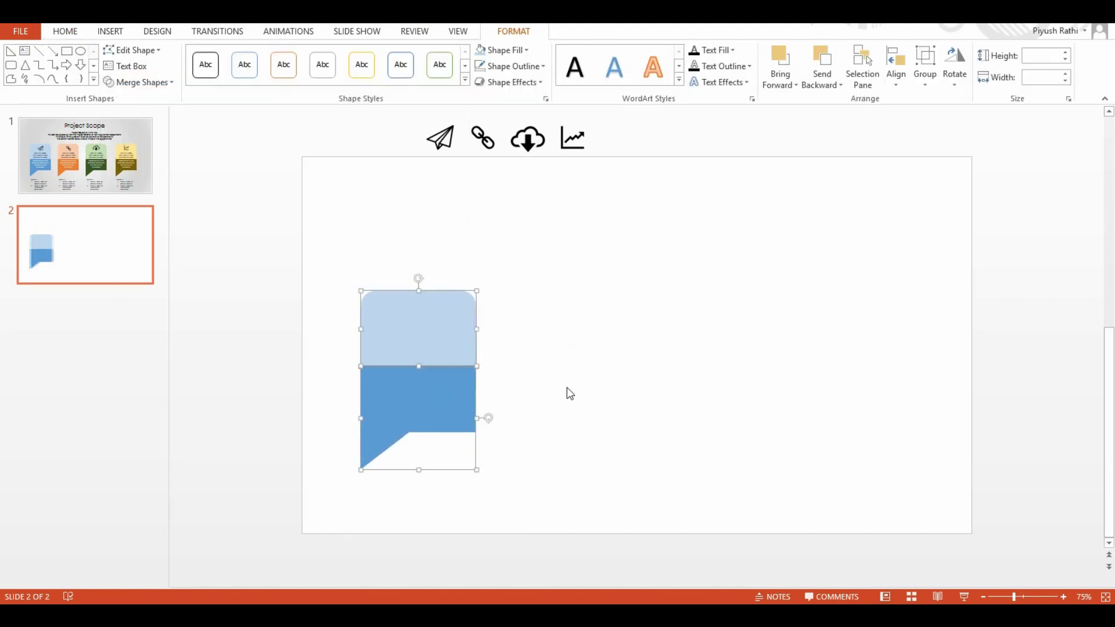
pyautogui.click(438, 149)
pyautogui.moveTo(388, 112); pyautogui.dragTo(639, 180)
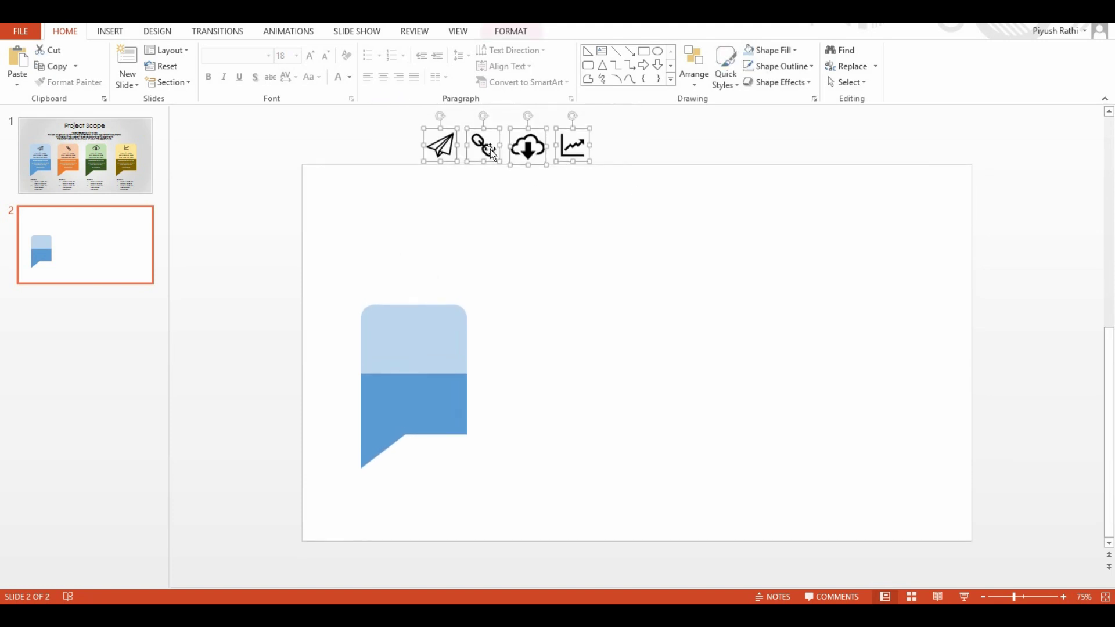
# - Move the paper-plane icon onto the callout's pale top and Align Center it with the callout
pyautogui.rightClick(450, 148)
pyautogui.press('Escape')
pyautogui.click(448, 216)
pyautogui.moveTo(439, 141); pyautogui.dragTo(407, 312)
pyautogui.keyDown('shift'); pyautogui.click(406, 363); pyautogui.keyUp('shift')
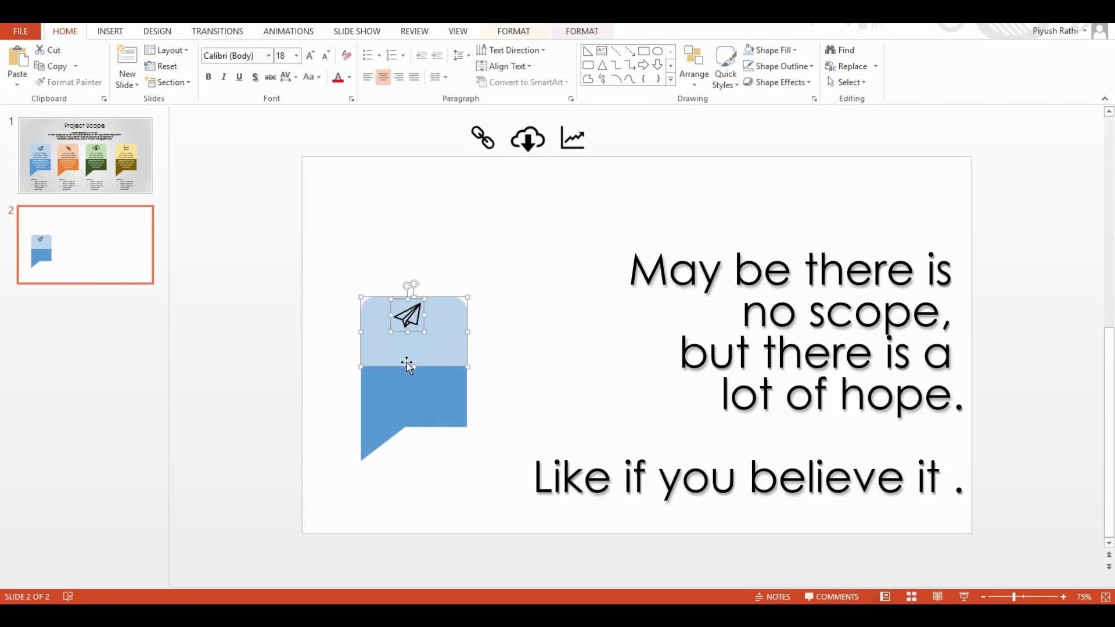
pyautogui.click(583, 31)
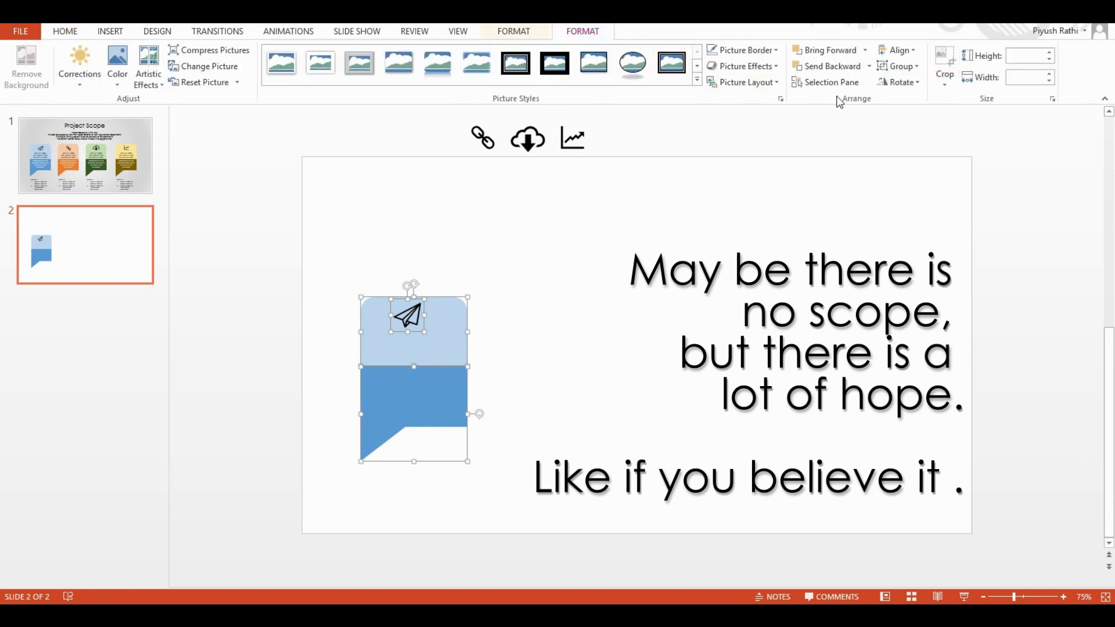
pyautogui.click(897, 50)
pyautogui.click(907, 85)
pyautogui.click(548, 323)
pyautogui.click(602, 51)
# - Add a text box under the icon reading Cost - $ 10,000, Start Date – 1-Jan, End Date – 31-Mar
pyautogui.moveTo(361, 332); pyautogui.dragTo(462, 358)
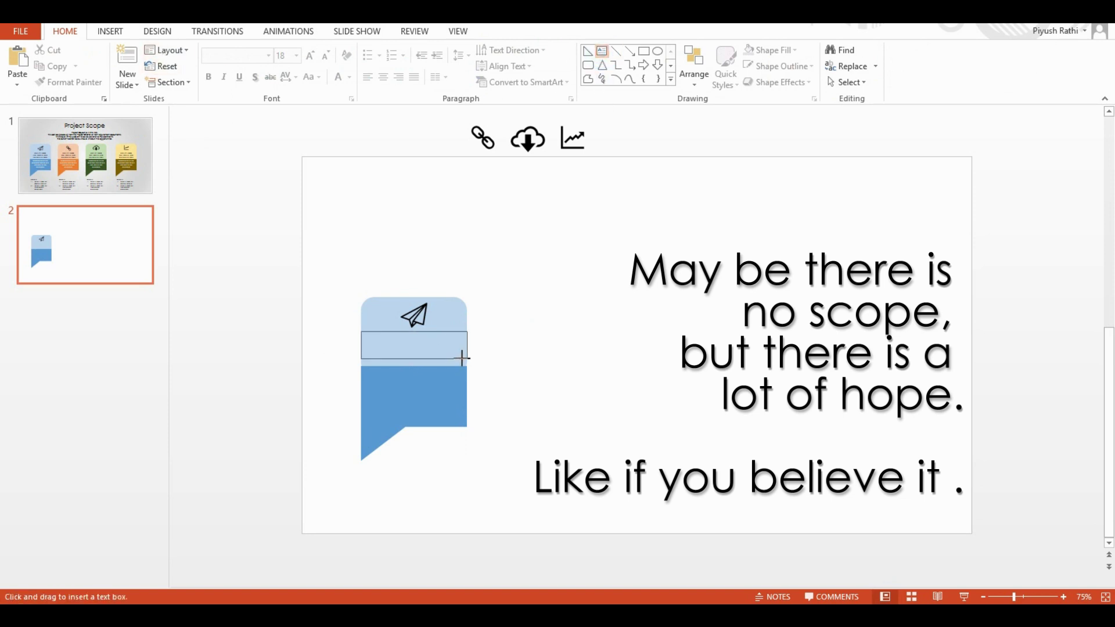
pyautogui.write('Cost - $ 10,000')
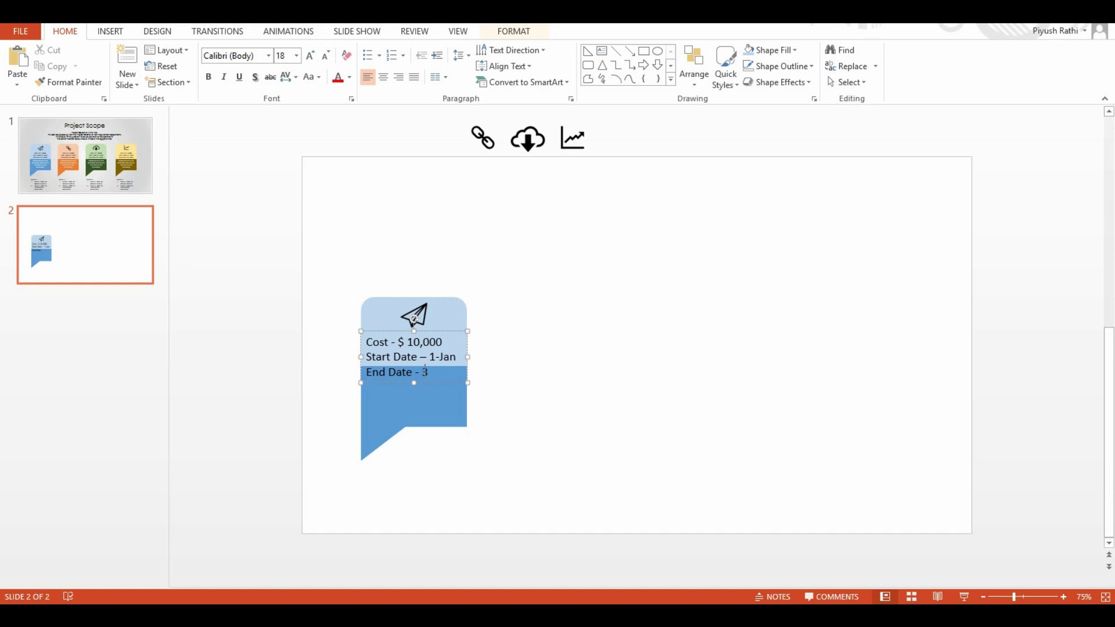
pyautogui.write('Mar')
pyautogui.hotkey('ctrl', 'a')
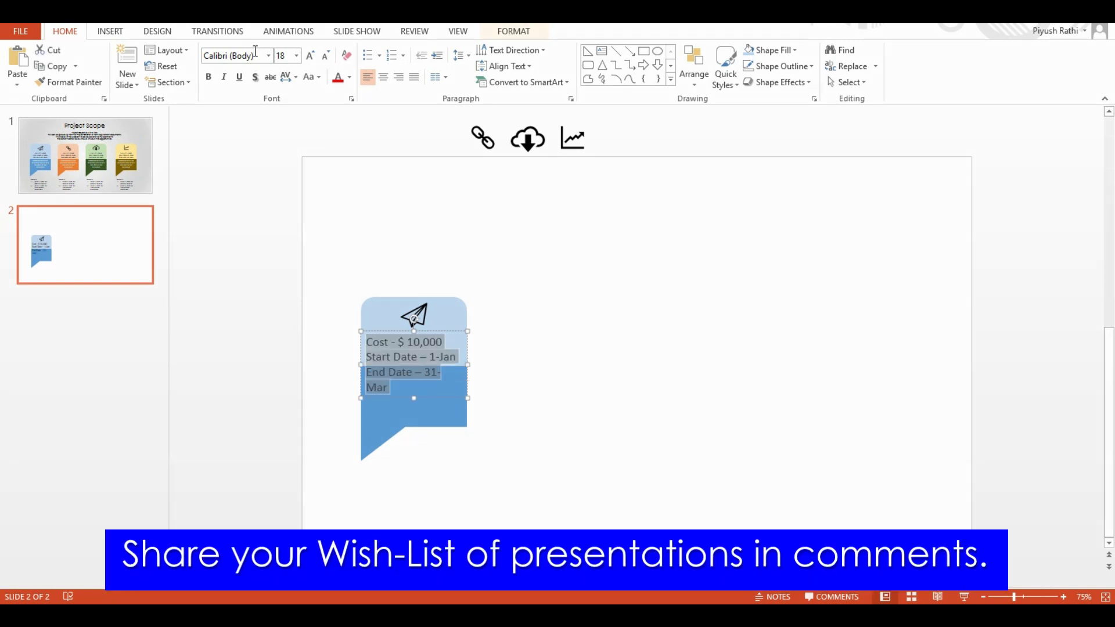
# - Format the cost and date lines in Century Gothic, two sizes smaller, and centred
pyautogui.click(269, 55)
pyautogui.scroll(-7, 277, 422)
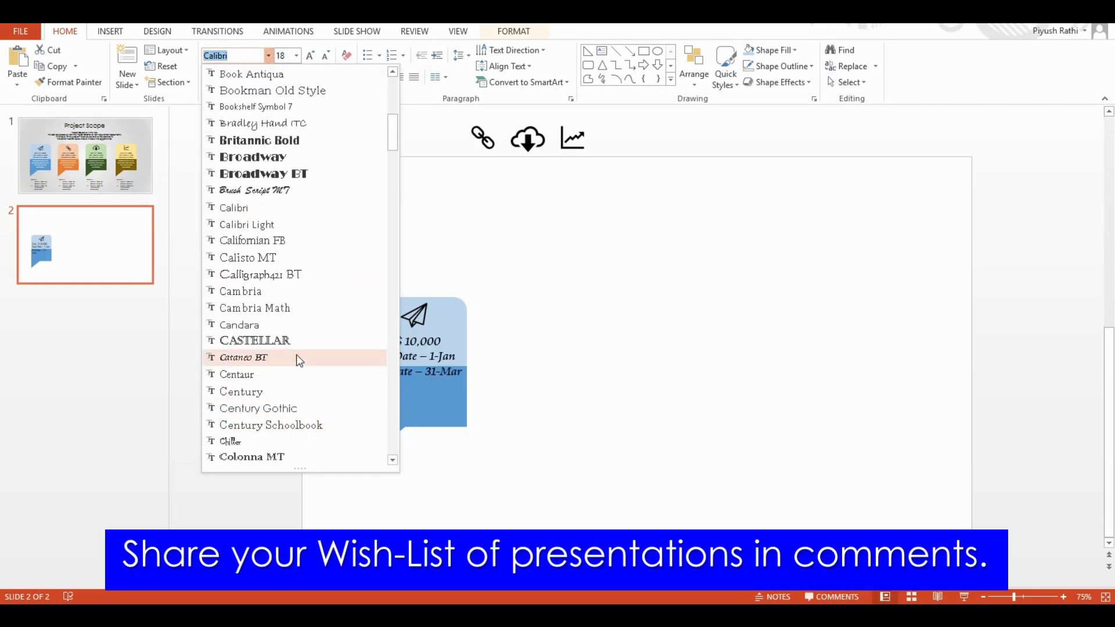
pyautogui.click(279, 408)
pyautogui.click(326, 55)
pyautogui.click(325, 55)
pyautogui.click(326, 55)
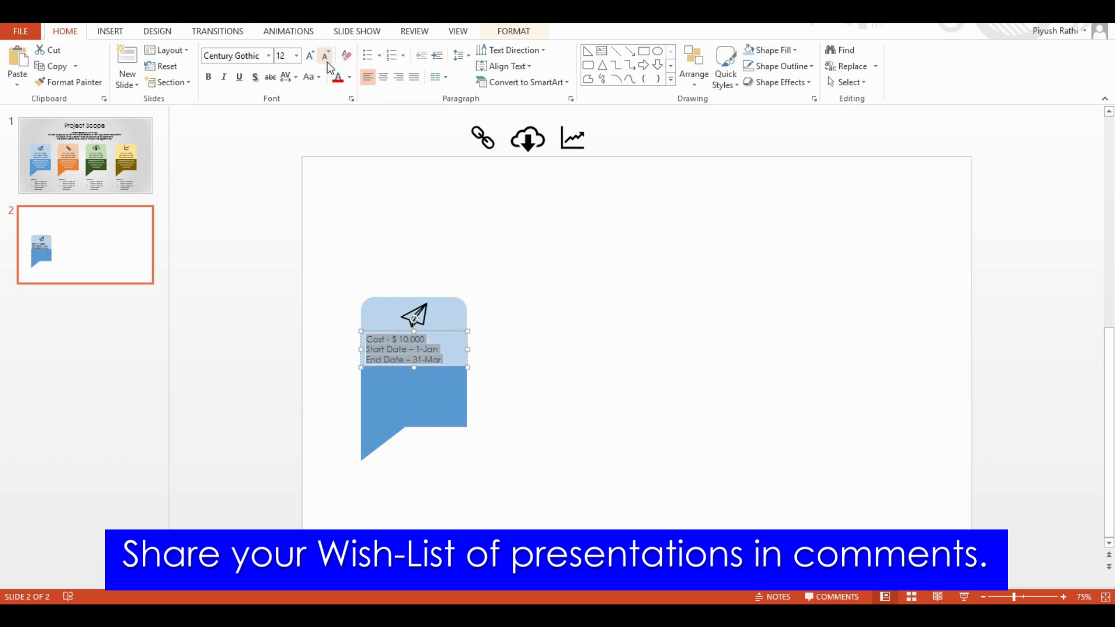
pyautogui.click(383, 77)
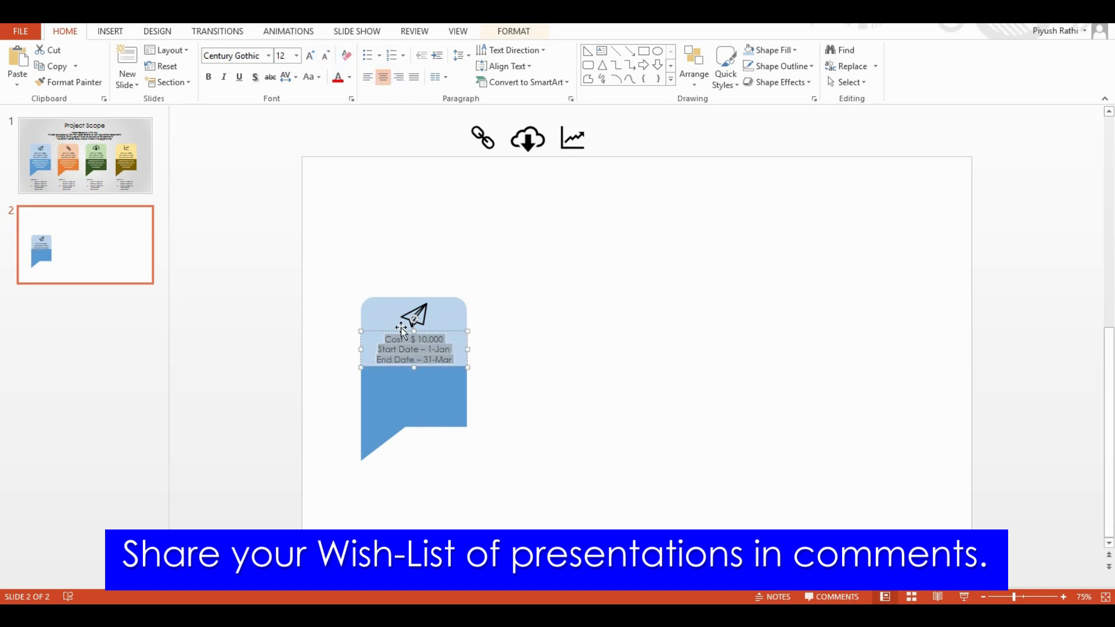
# - Duplicate the text box below, make its text white, and enter the milestone heading and description
pyautogui.click(439, 332)
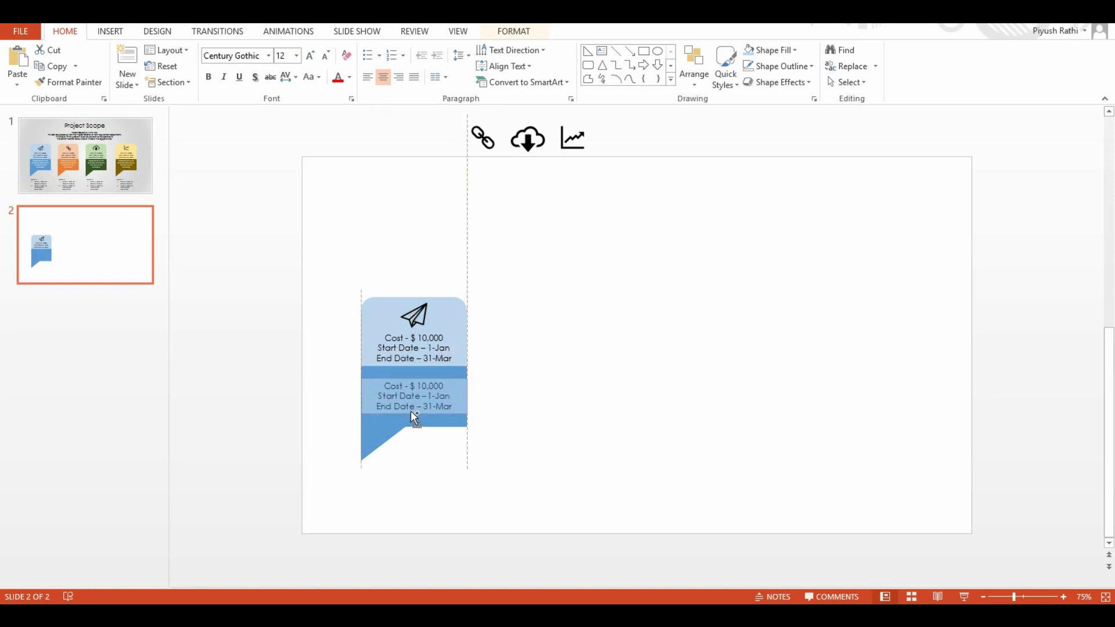
pyautogui.moveTo(424, 372); pyautogui.dragTo(424, 411)
pyautogui.click(513, 31)
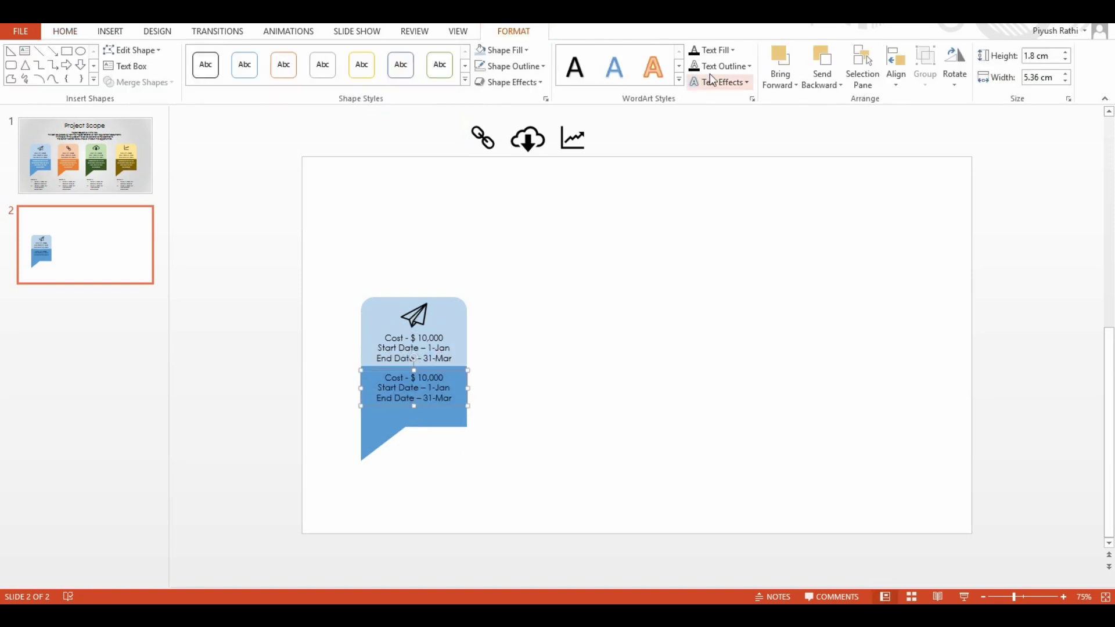
pyautogui.click(733, 50)
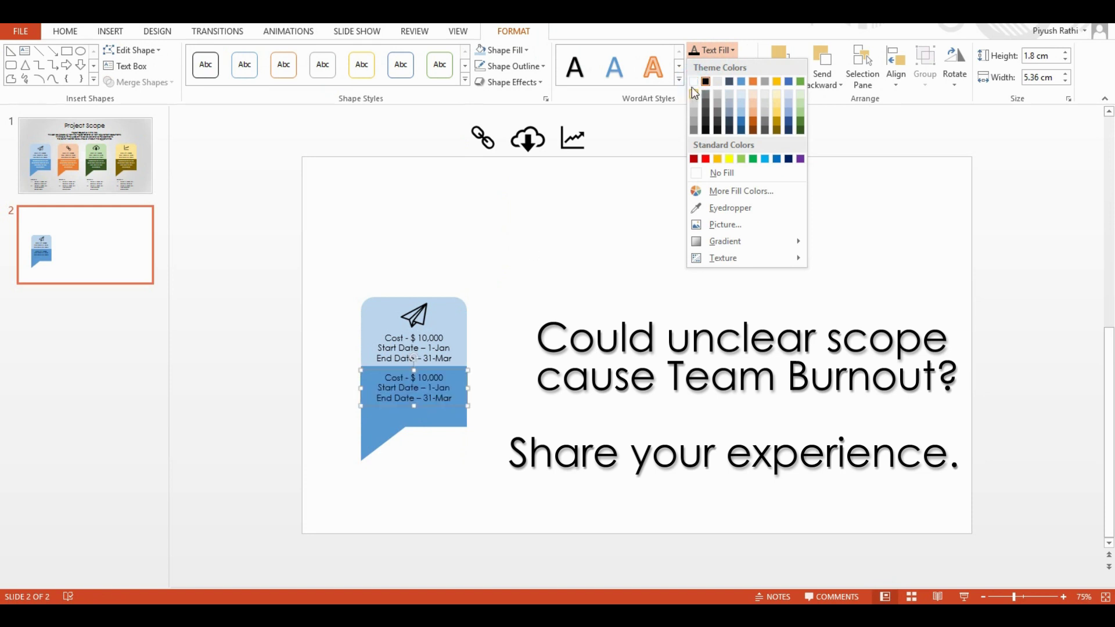
pyautogui.click(694, 82)
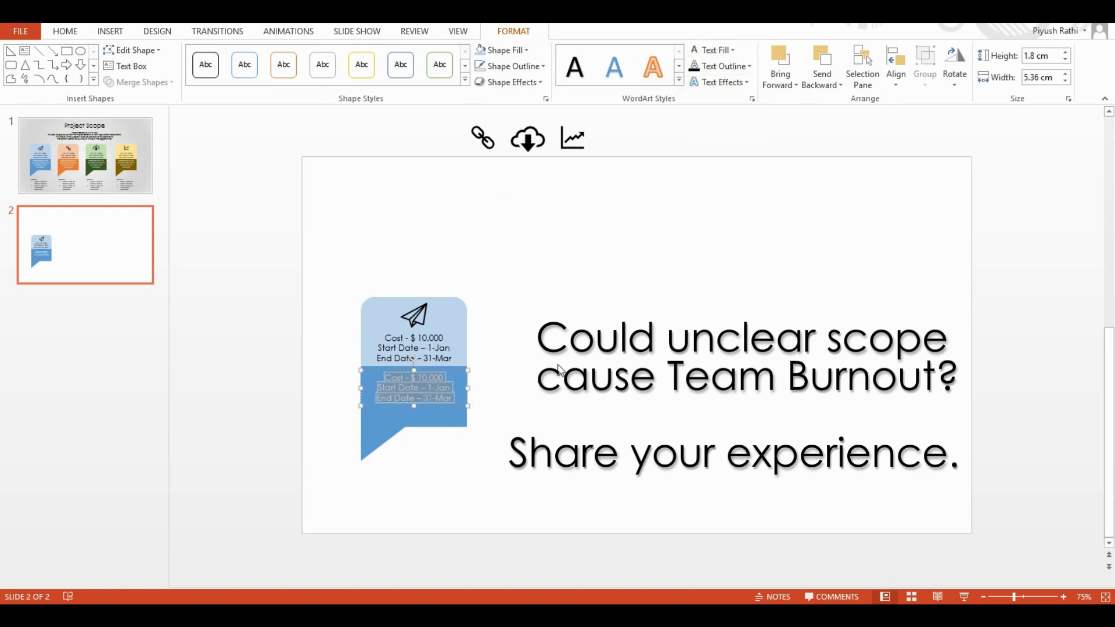
pyautogui.write('Head')
pyautogui.hotkey('ctrl', 'z')
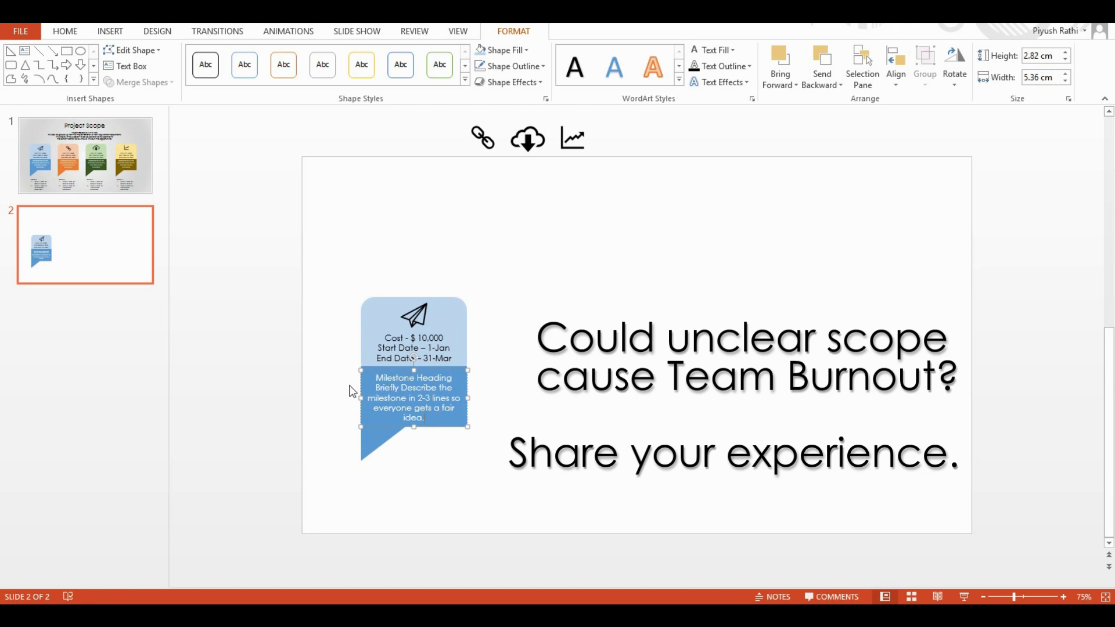
# - Move a text box below the callout, make it black, type the numbered Benefits list, and nudge the card up
pyautogui.moveTo(383, 430); pyautogui.dragTo(383, 522)
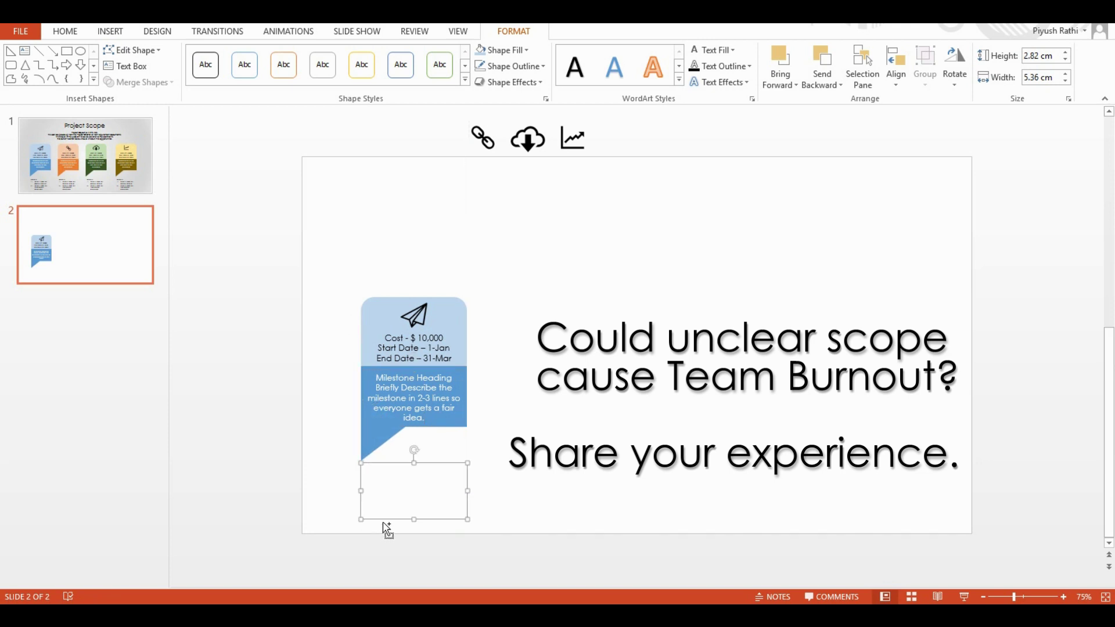
pyautogui.click(732, 50)
pyautogui.click(709, 85)
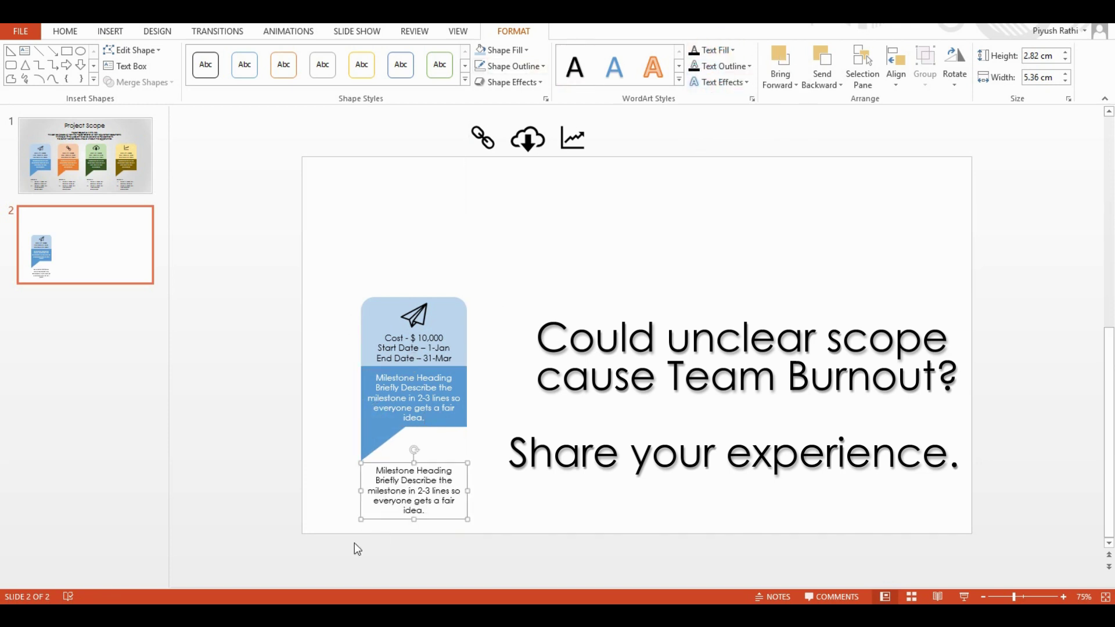
pyautogui.write('Benefits –')
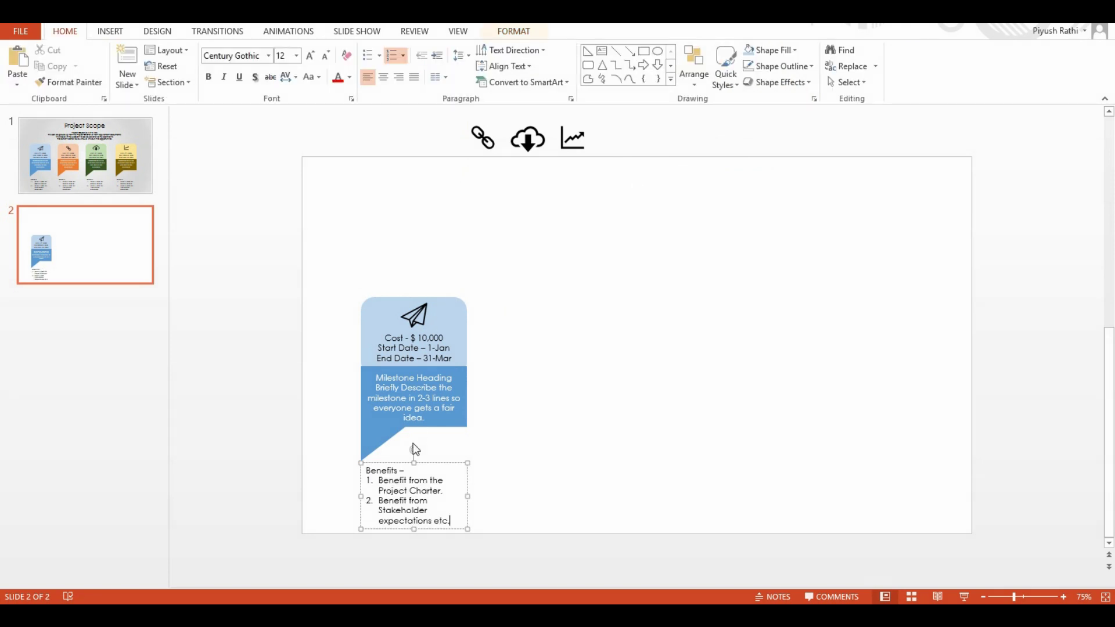
pyautogui.moveTo(316, 283)
pyautogui.mouseDown()
pyautogui.moveTo(517, 600)
pyautogui.moveTo(529, 579)
pyautogui.mouseUp()
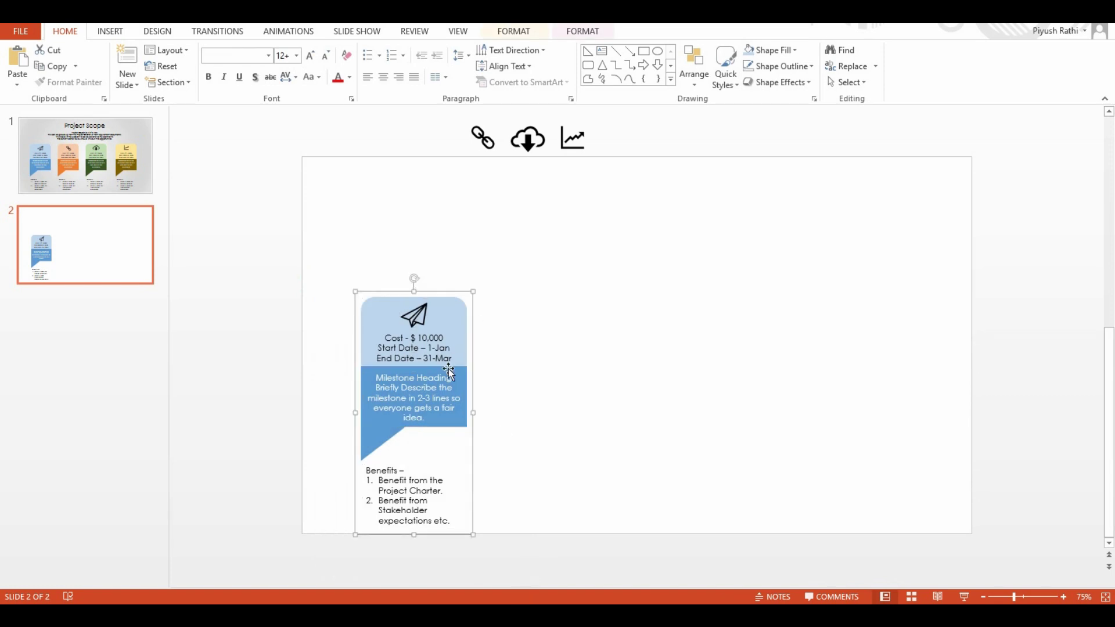
pyautogui.moveTo(448, 368); pyautogui.dragTo(449, 360)
# - Duplicate the card across the slide and place the link, cloud and chart icons on cards 2, 3 and 4
pyautogui.click(544, 357)
pyautogui.rightClick(326, 194)
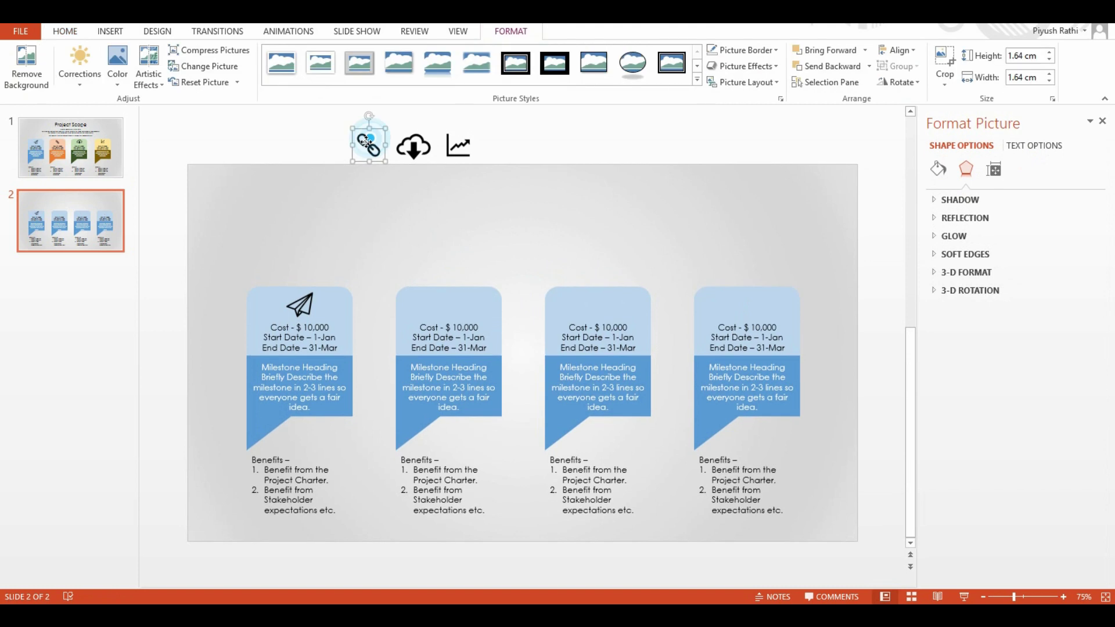
pyautogui.moveTo(366, 141); pyautogui.dragTo(447, 294)
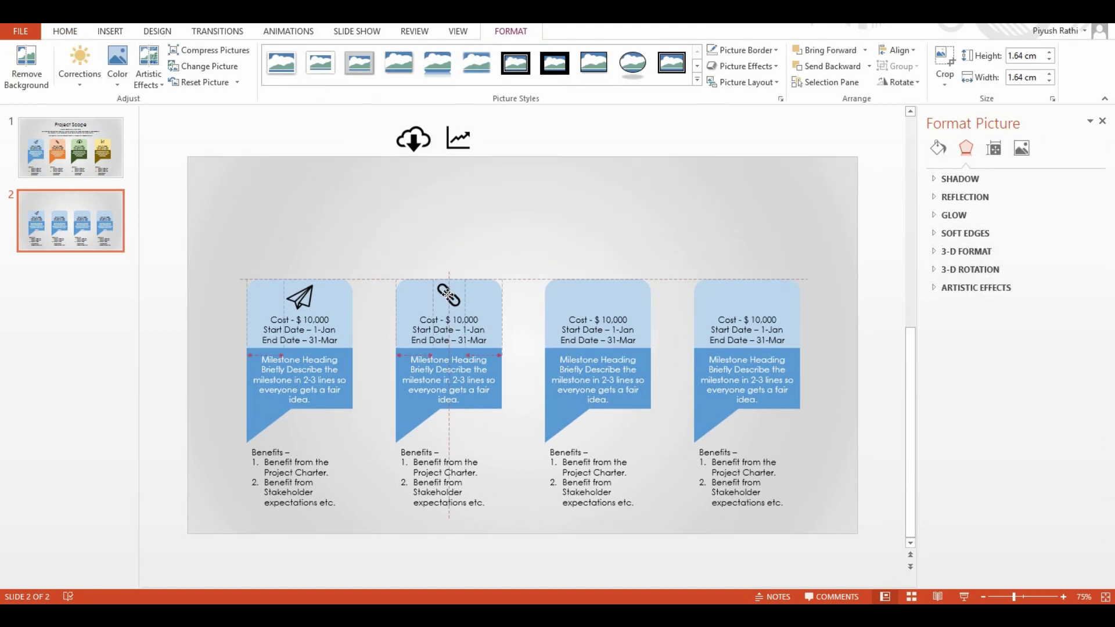
pyautogui.moveTo(414, 138); pyautogui.dragTo(596, 301)
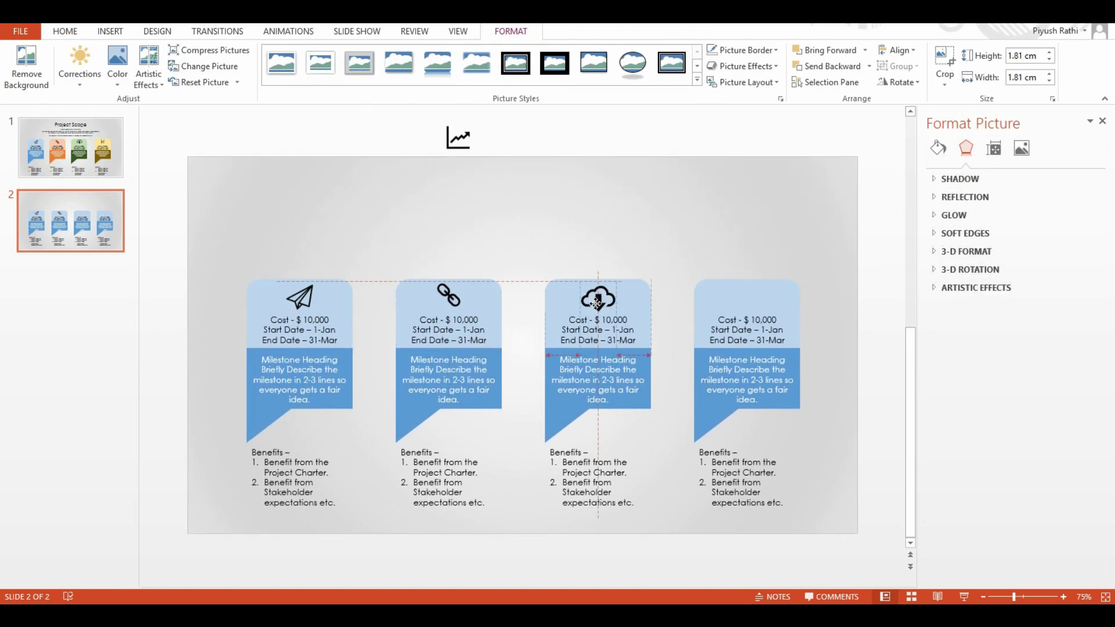
pyautogui.moveTo(458, 139); pyautogui.dragTo(750, 294)
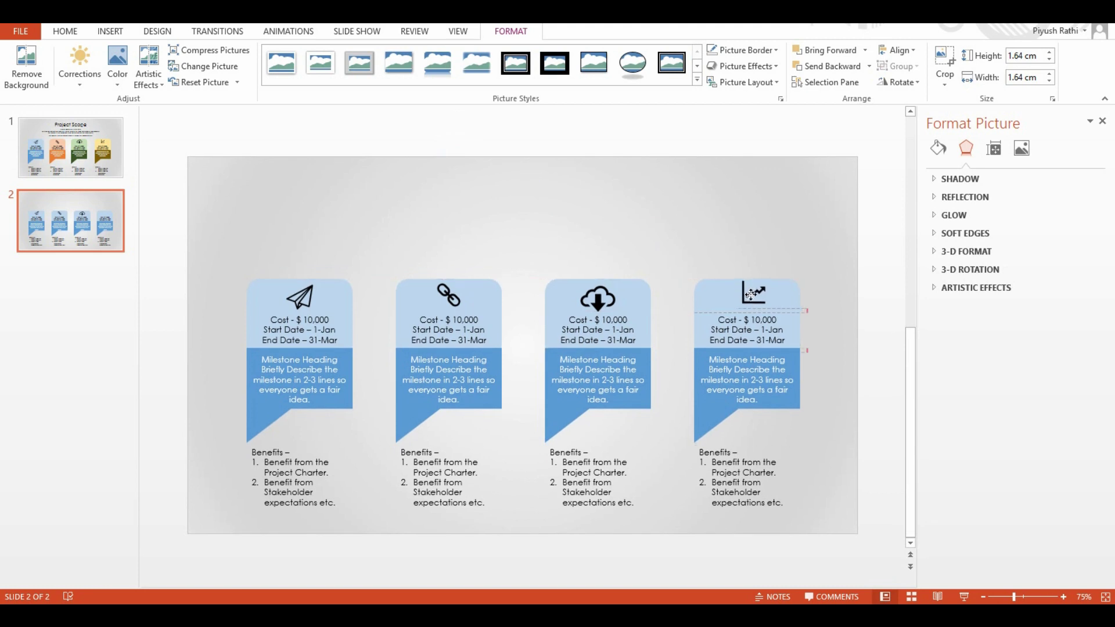
pyautogui.keyDown('shift'); pyautogui.click(598, 299); pyautogui.keyUp('shift')
pyautogui.keyDown('shift'); pyautogui.click(455, 296); pyautogui.keyUp('shift')
pyautogui.press('Escape')
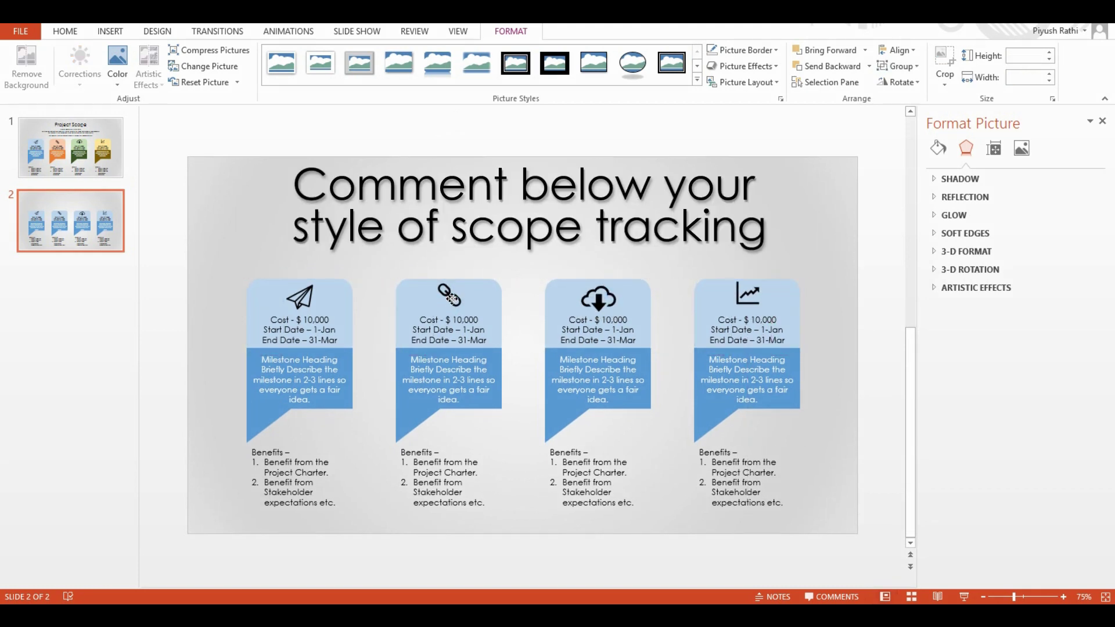
pyautogui.click(601, 51)
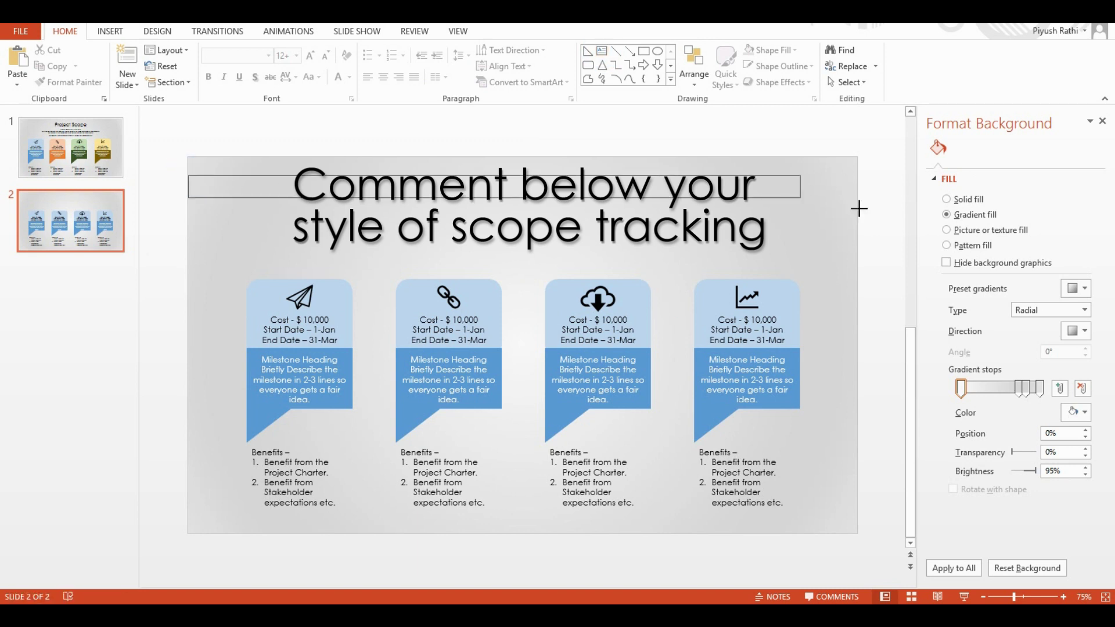
# - Type 'Project Scope' in a text box across the slide top and set it to Century Gothic
pyautogui.moveTo(188, 171); pyautogui.dragTo(859, 196)
pyautogui.write('Project Scope')
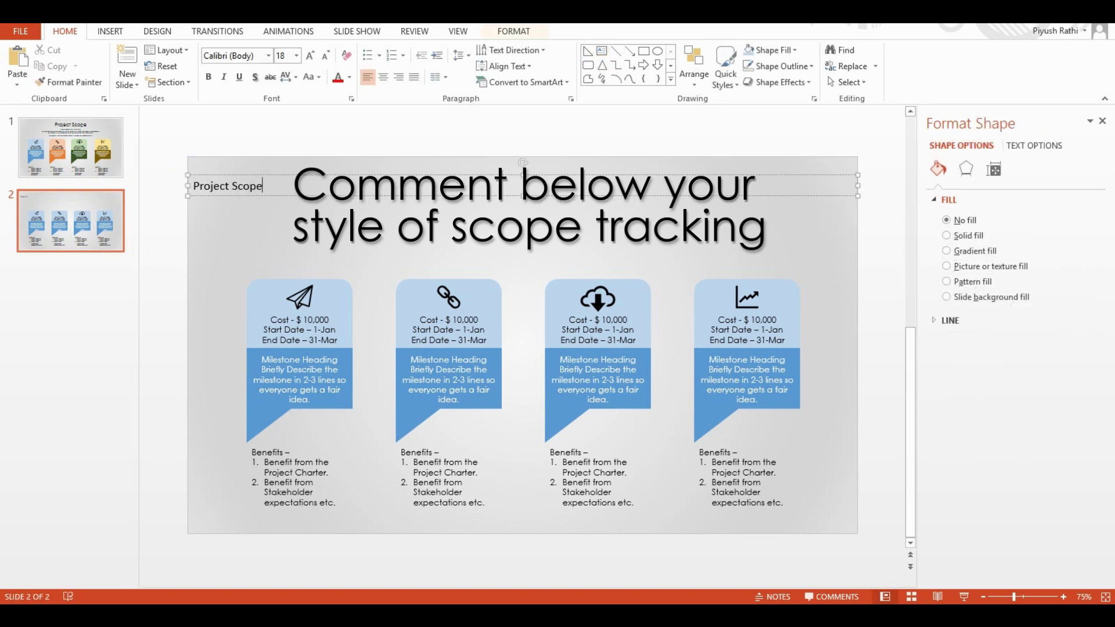
pyautogui.hotkey('ctrl', 'a')
pyautogui.click(268, 56)
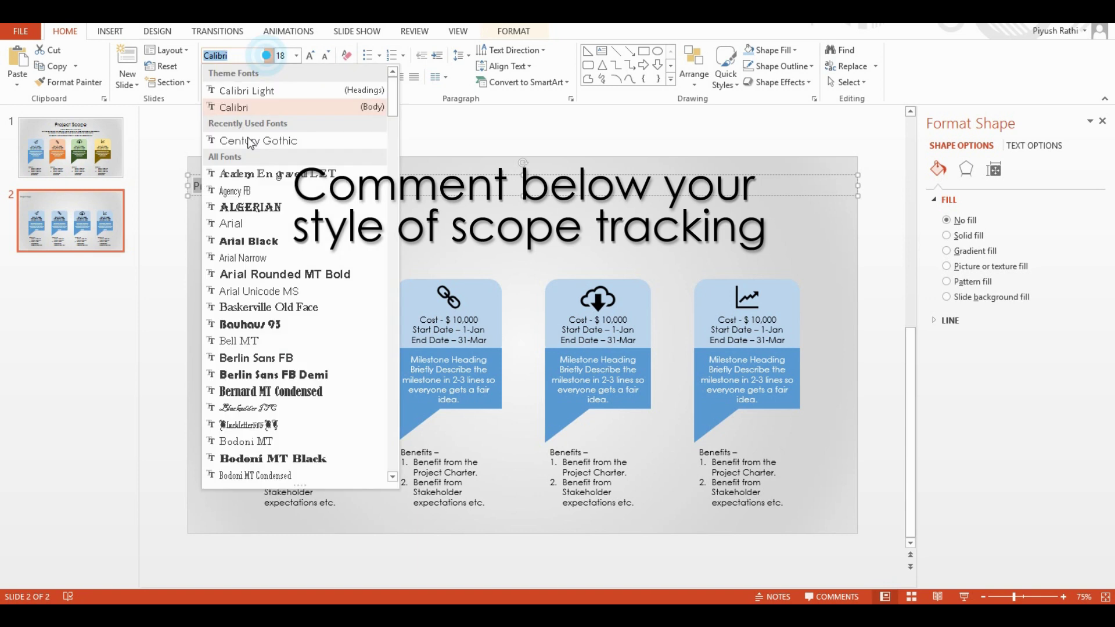
pyautogui.click(250, 141)
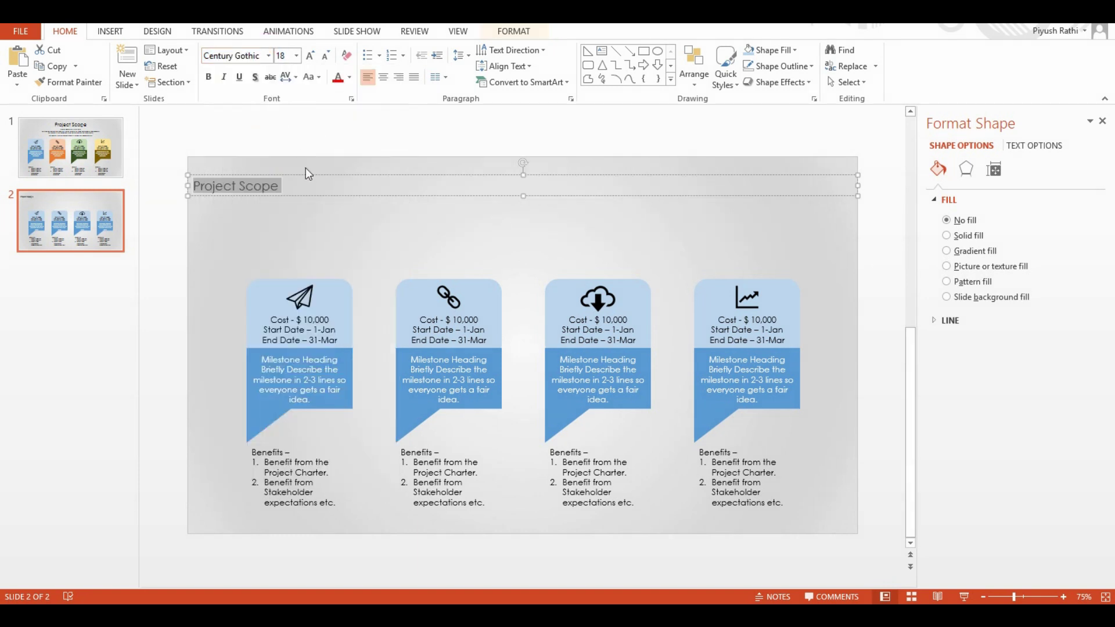
pyautogui.click(277, 186)
pyautogui.press('Return')
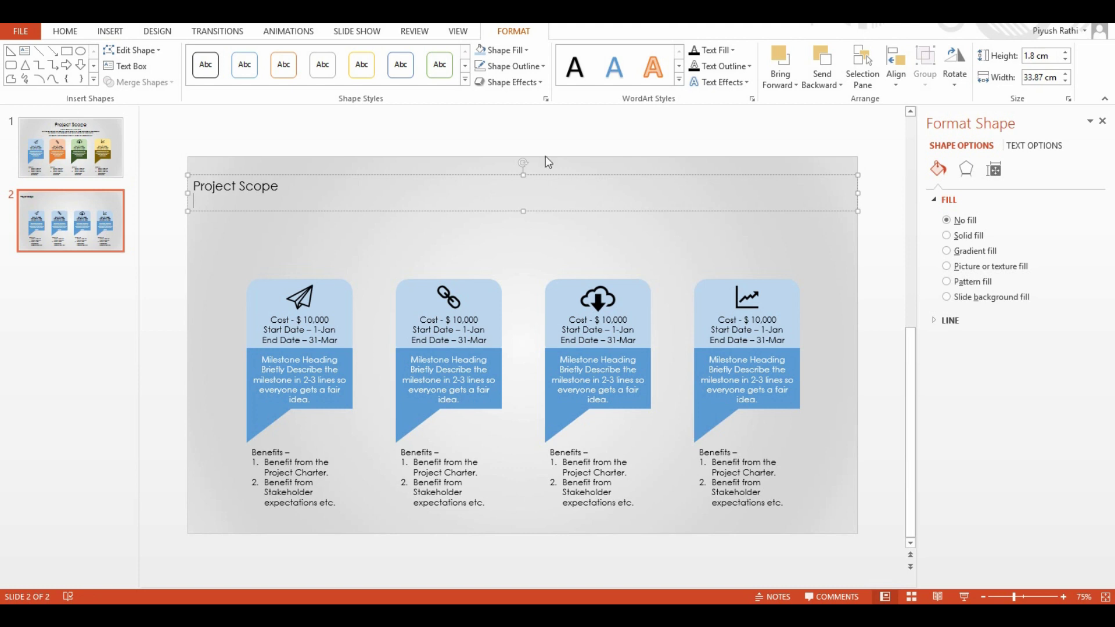
# - Enlarge the Project Scope title to 44 pt and centre it
pyautogui.tripleClick(230, 188)
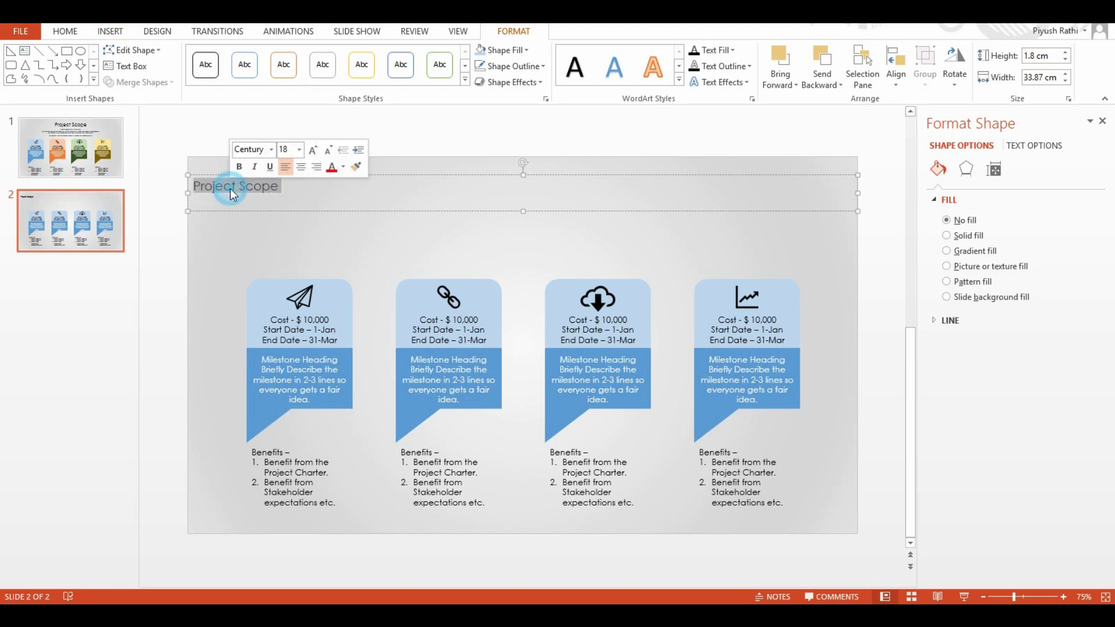
pyautogui.click(78, 33)
pyautogui.click(296, 57)
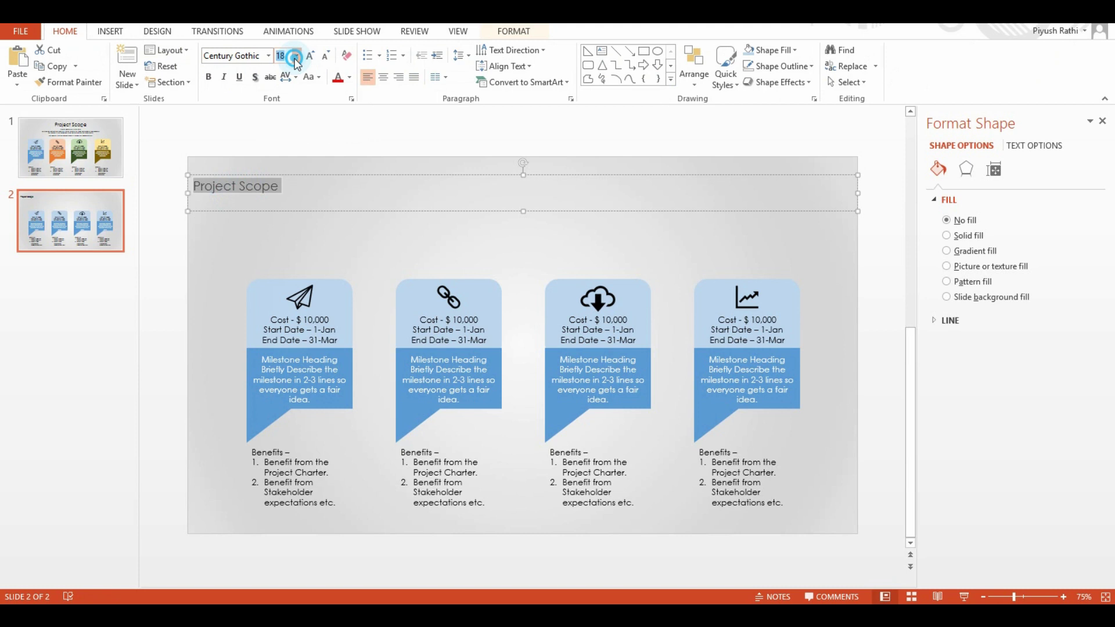
pyautogui.click(296, 57)
pyautogui.click(284, 280)
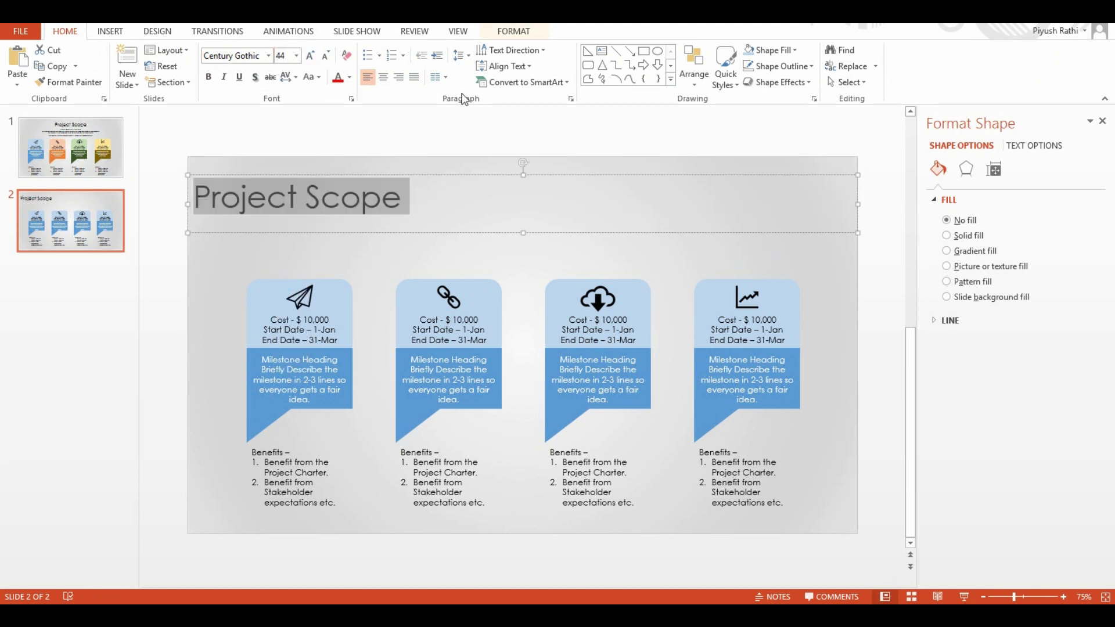
pyautogui.click(383, 79)
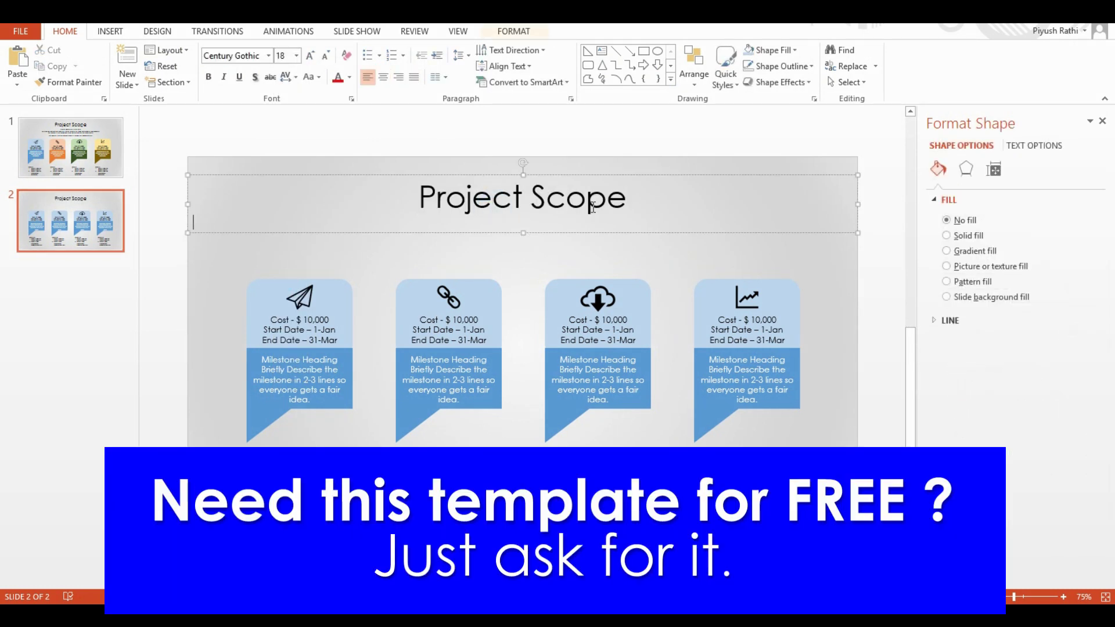
# - Paste the four objective lines under the title and reduce them to 16 pt
pyautogui.write('Project Objective in 2-3 lines. This can be picked up from the Project Charter or from requirement documents. This should list the problem to be solved and no the constraints. The benefit section below should list down the opportunities.')
pyautogui.press('BackSpace')
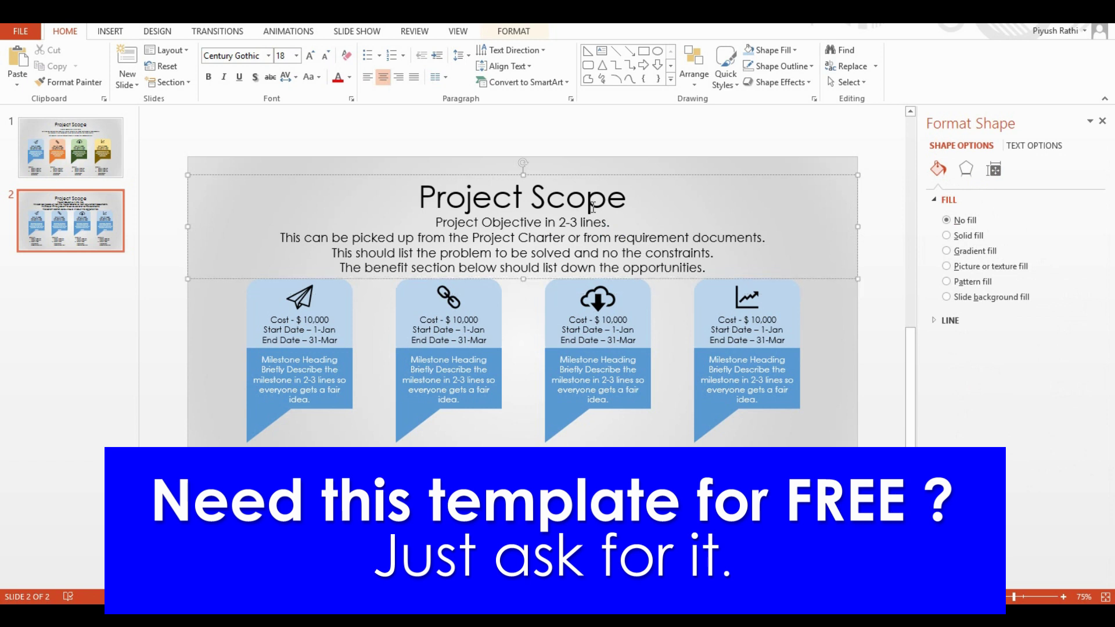
pyautogui.hotkey('shift', 'Up')
pyautogui.hotkey('shift', 'Up')
pyautogui.hotkey('shift', 'Up')
pyautogui.hotkey('shift', 'Up')
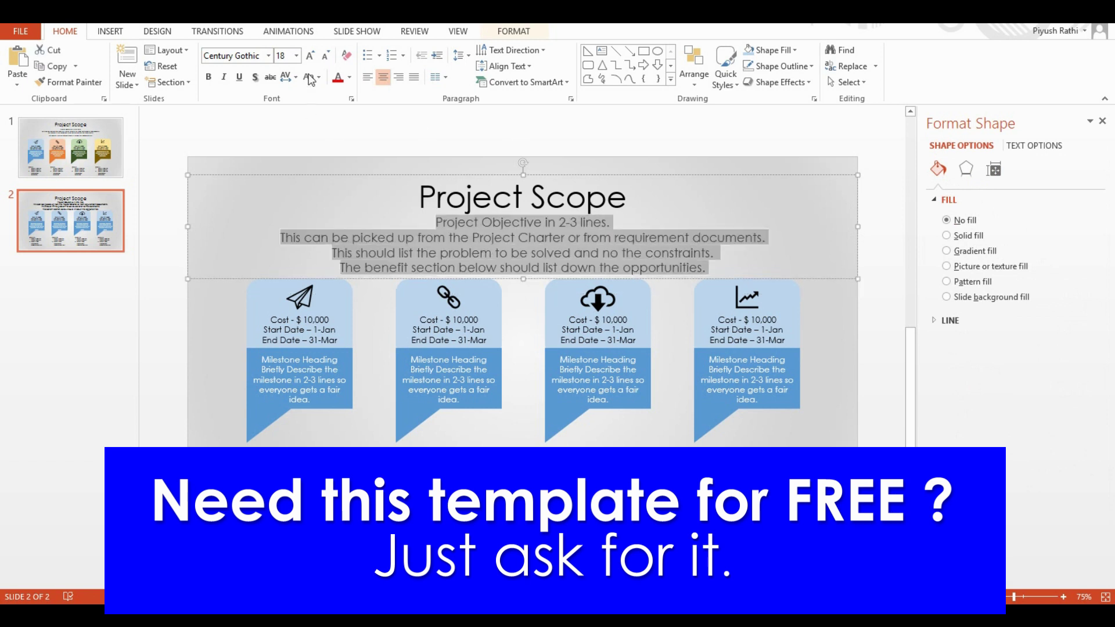
pyautogui.click(325, 55)
pyautogui.click(489, 221)
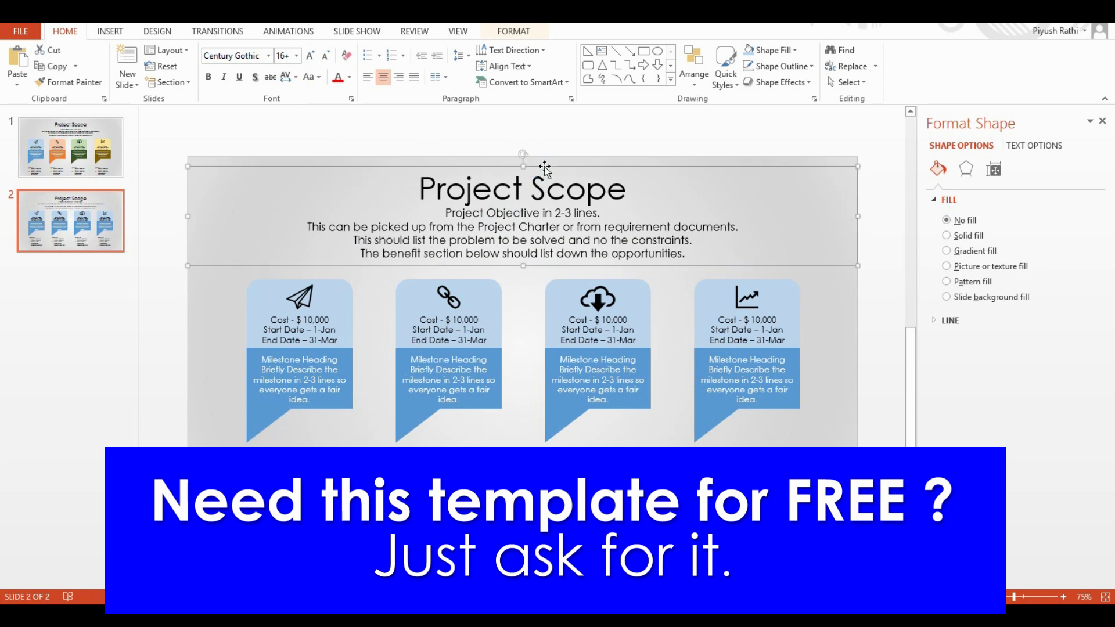
pyautogui.click(624, 203)
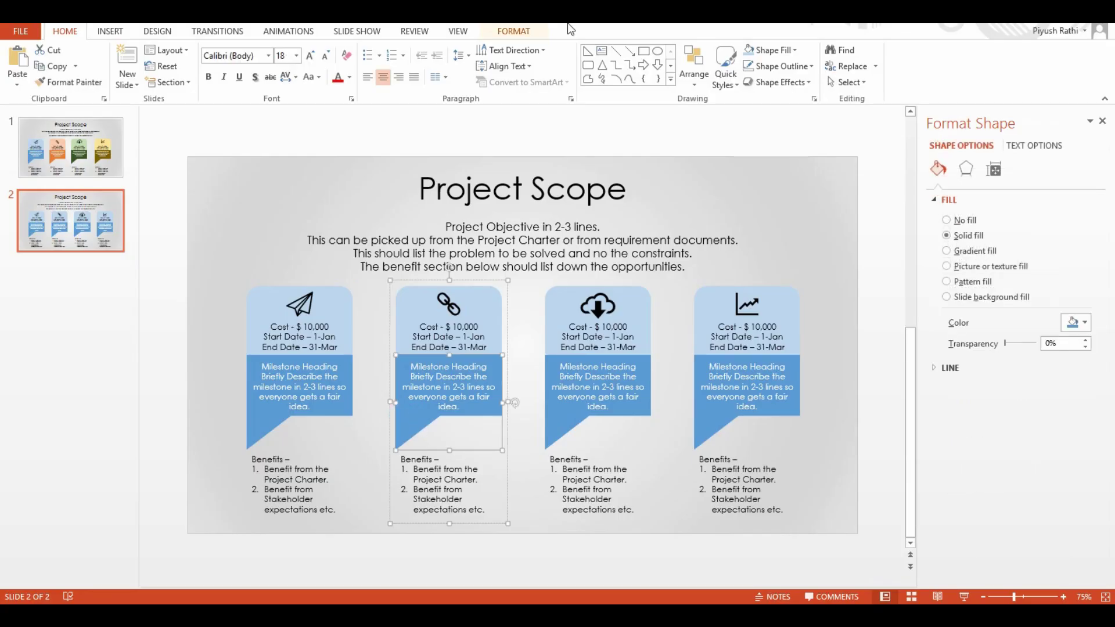
# - Fill card 2's lower milestone shape brown and its top light peach
pyautogui.click(513, 31)
pyautogui.click(505, 50)
pyautogui.click(539, 127)
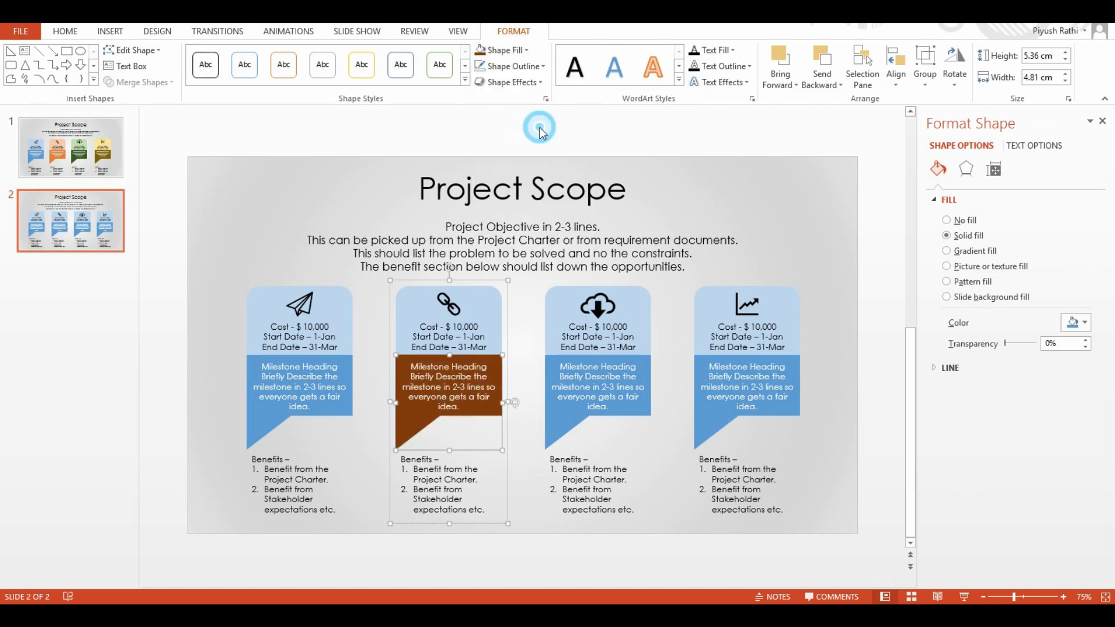
pyautogui.click(416, 301)
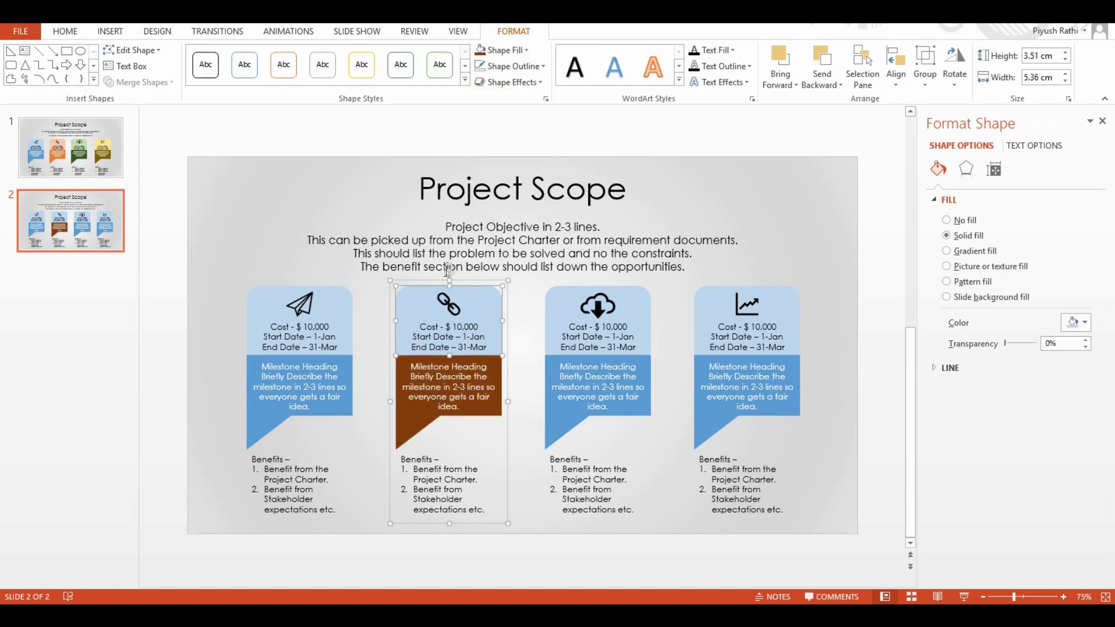
pyautogui.click(511, 51)
pyautogui.click(539, 107)
pyautogui.click(555, 415)
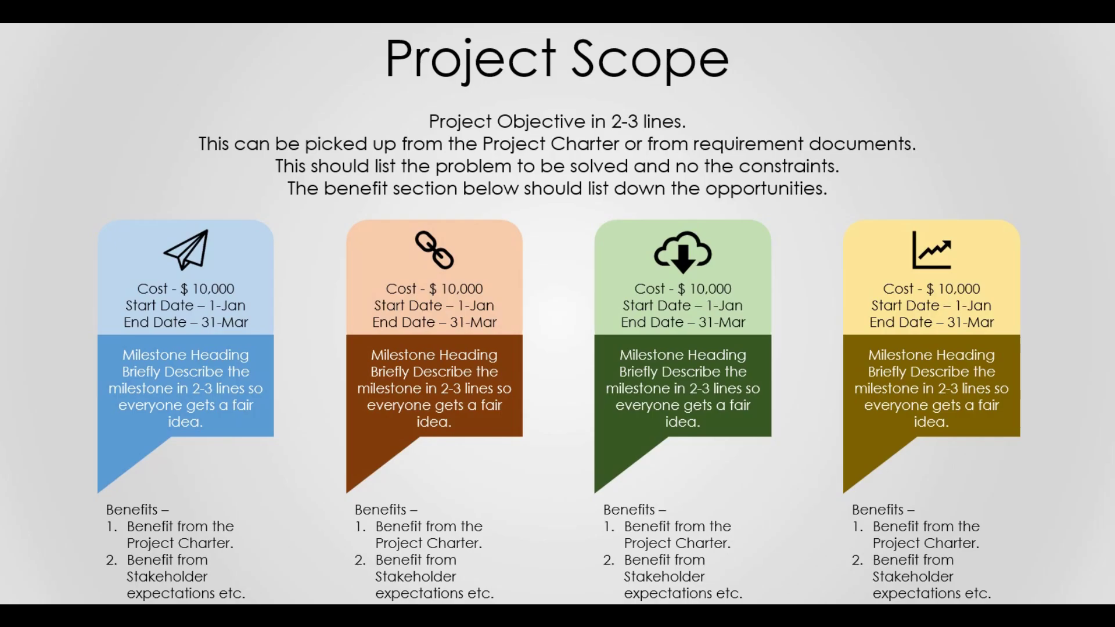